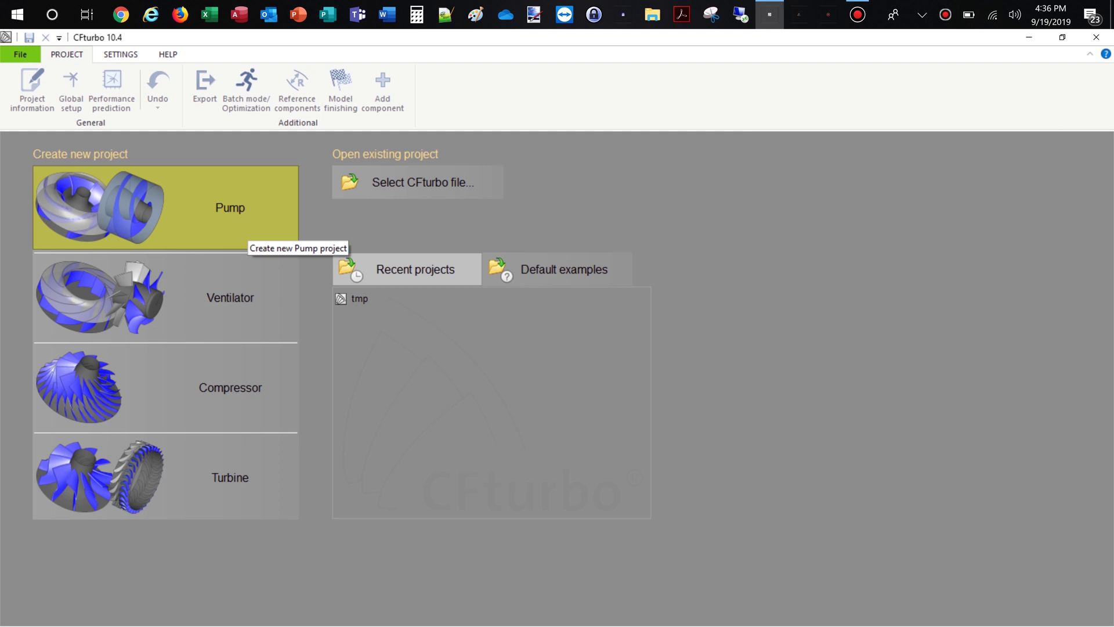
Step: Create a new pump project with a flow rate of 227 m³/h, a head of 70 m and 3600 revolutions per minute
click(241, 230)
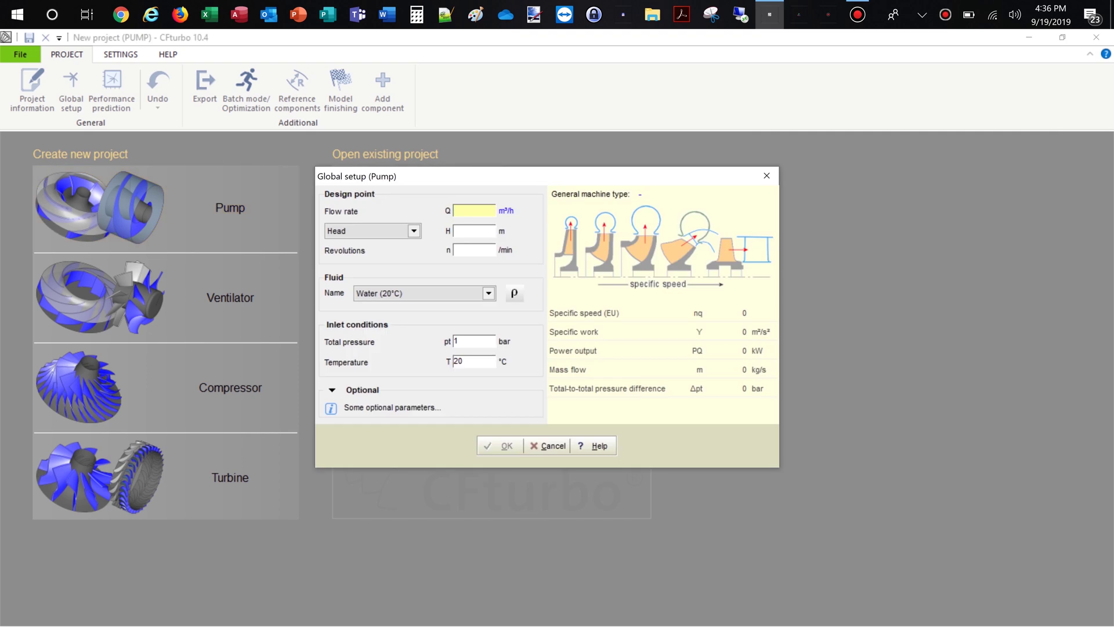
text(227)
click(473, 230)
text(70)
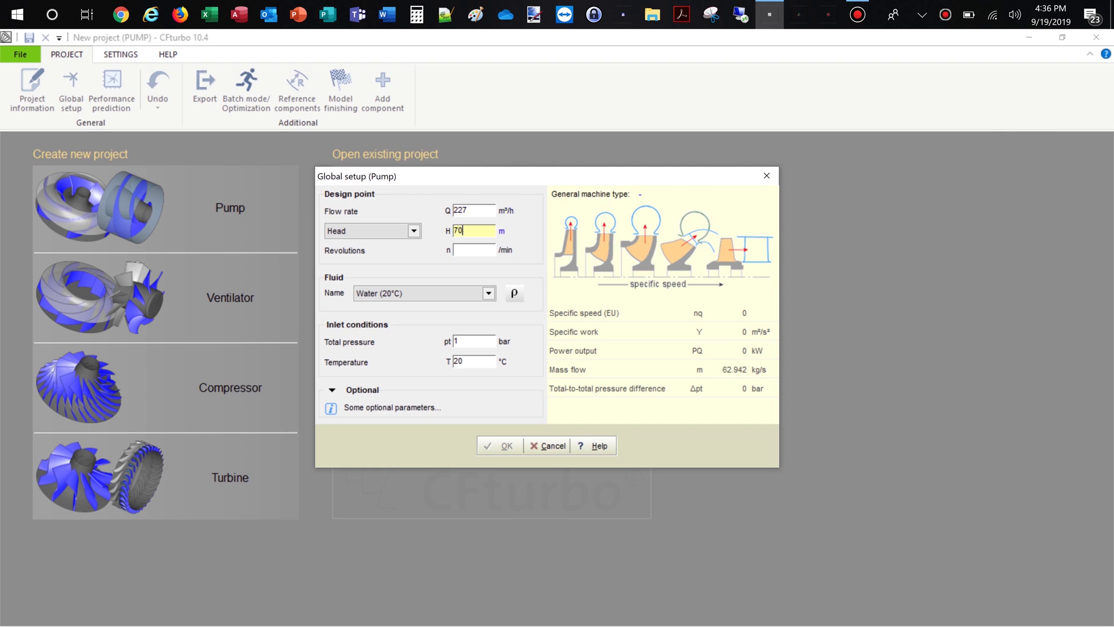
click(473, 249)
text(3600)
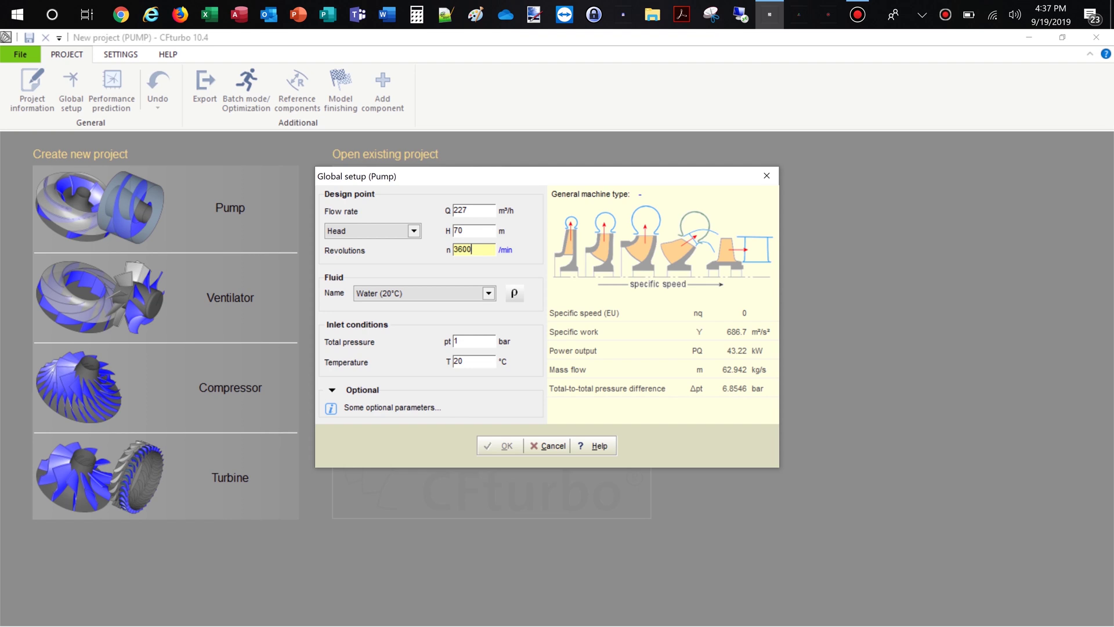
click(473, 341)
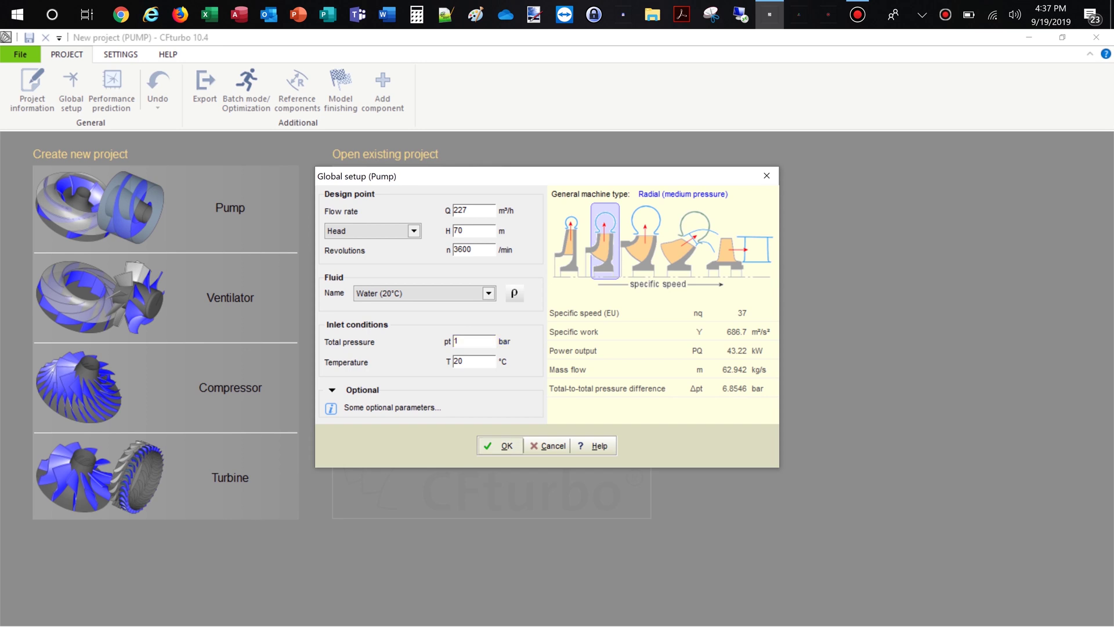
click(502, 446)
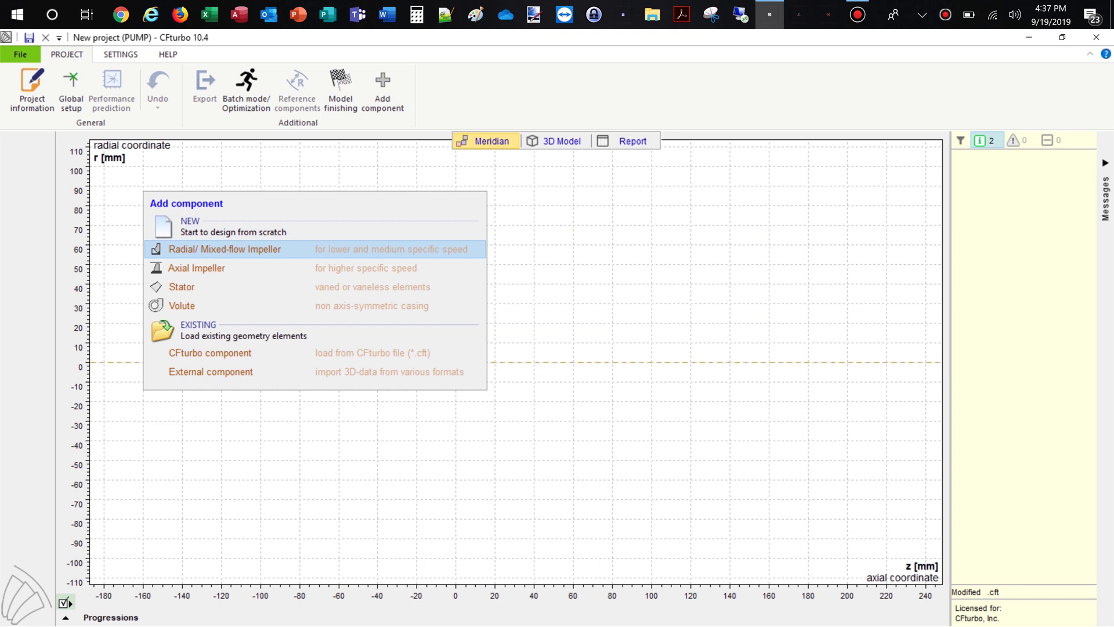
Step: Add a radial/mixed-flow impeller, complete all its design steps automatically and display it as a 3D model
click(234, 249)
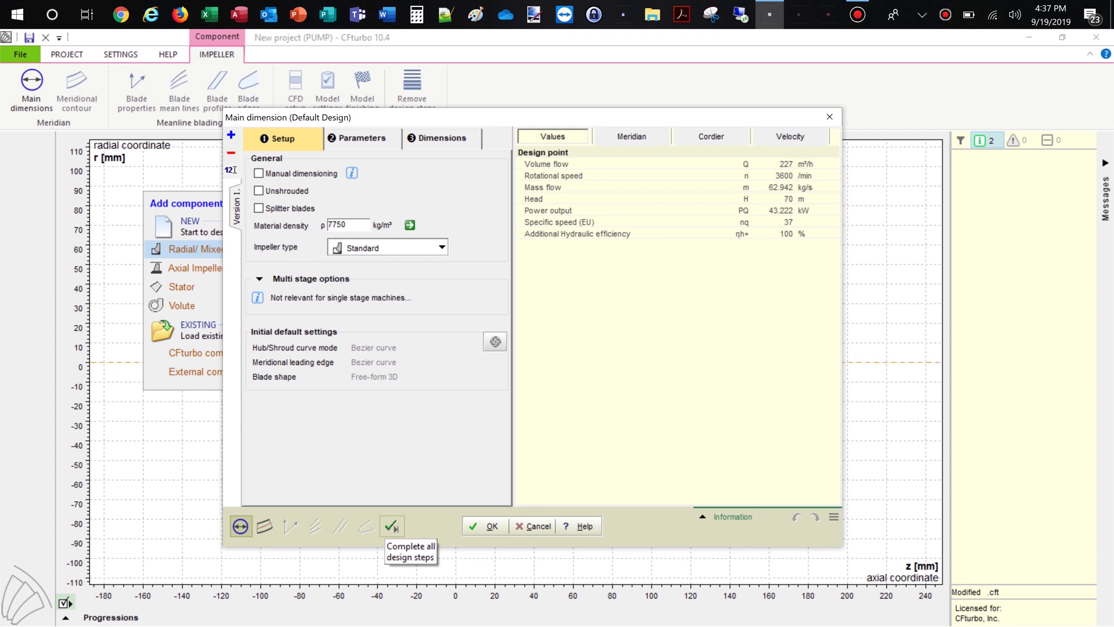
click(392, 526)
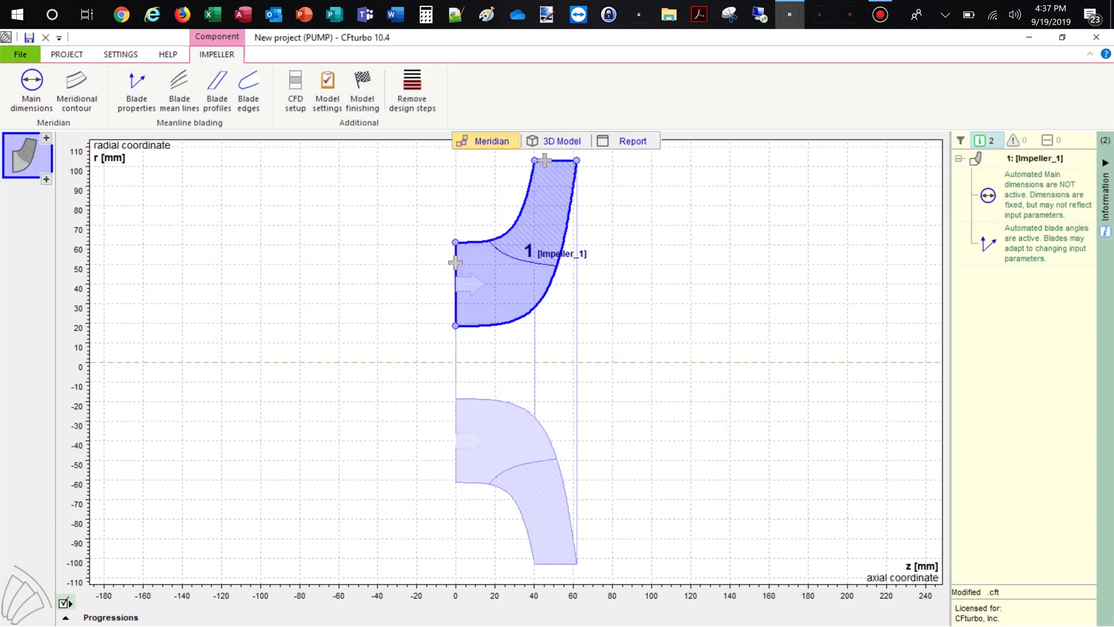
click(554, 141)
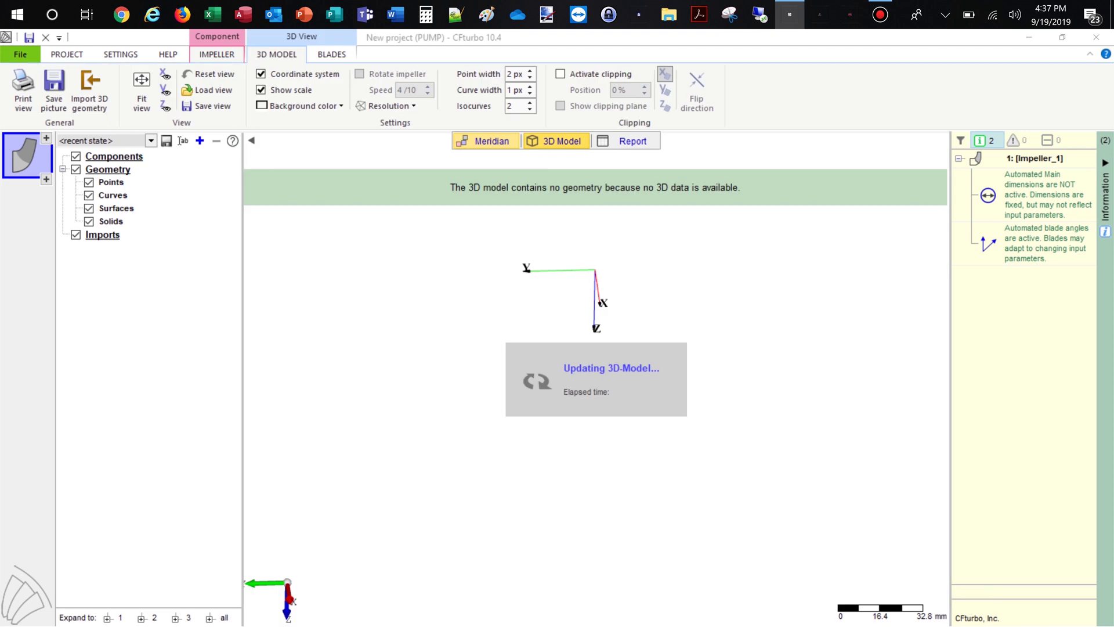
drag(598, 418, 528, 311)
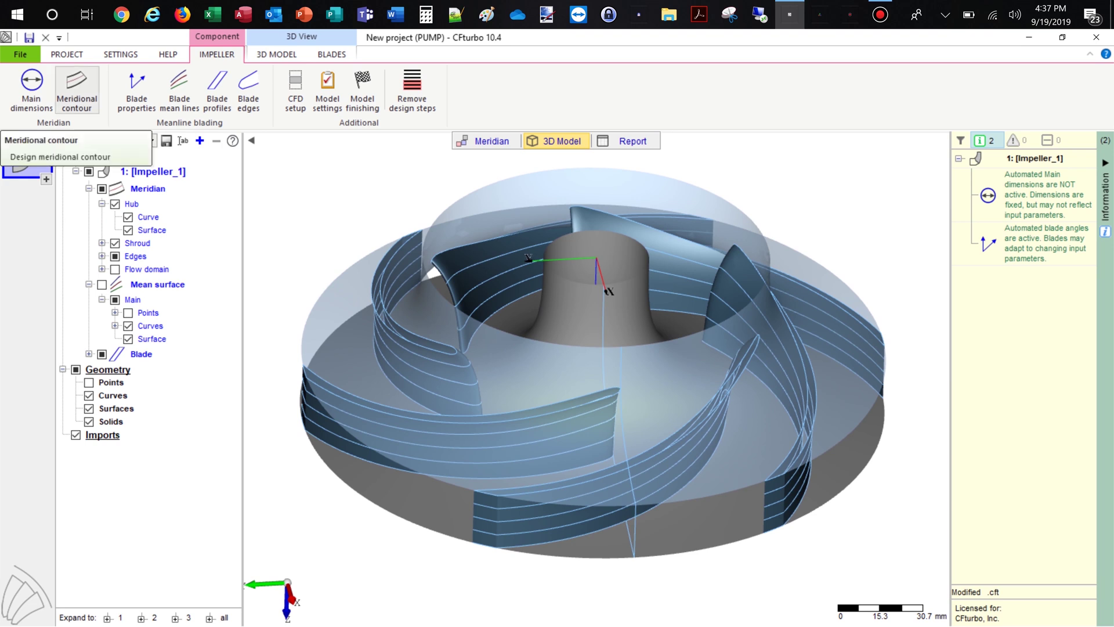
Step: Reshape the impeller's meridional contour by moving the inner Bezier points of shroud and hub closer to the inlet and outlet ends
click(76, 89)
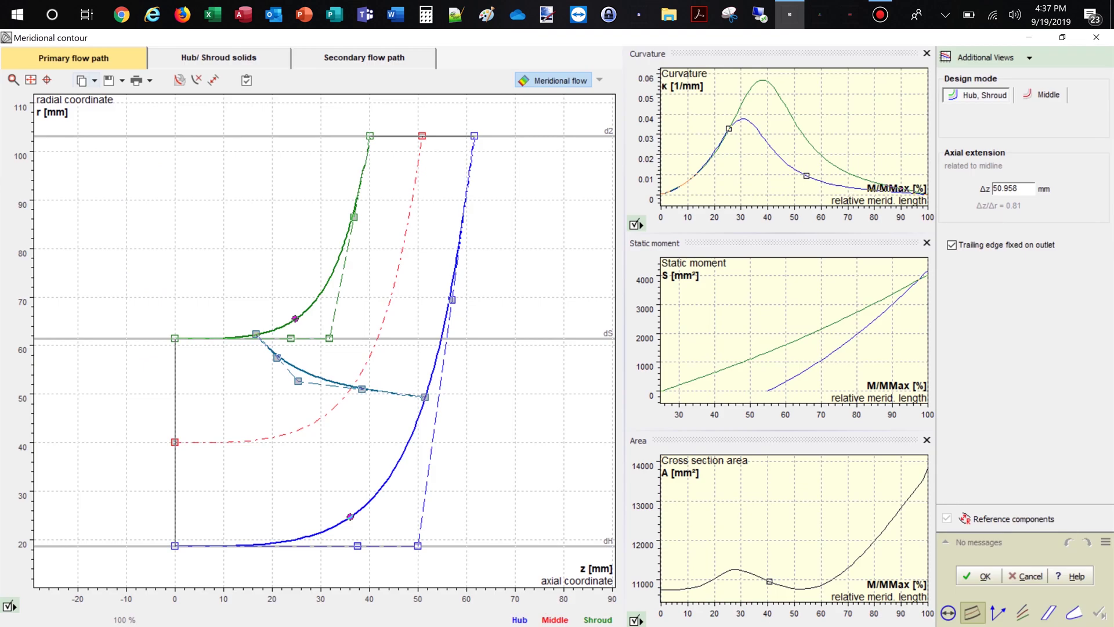
drag(290, 338, 223, 342)
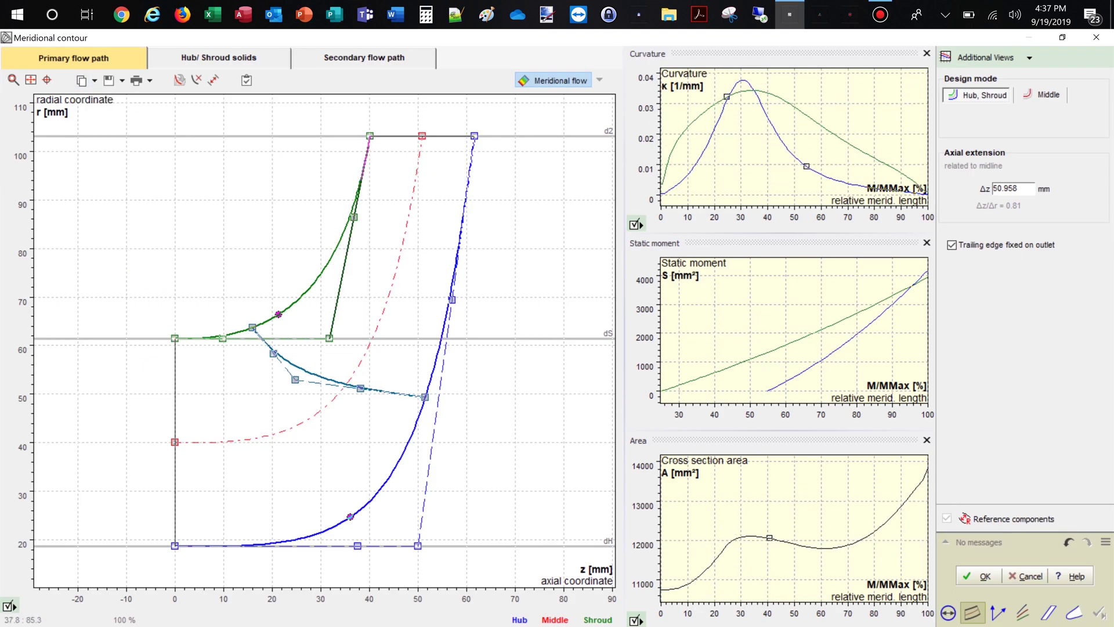
drag(353, 217, 363, 168)
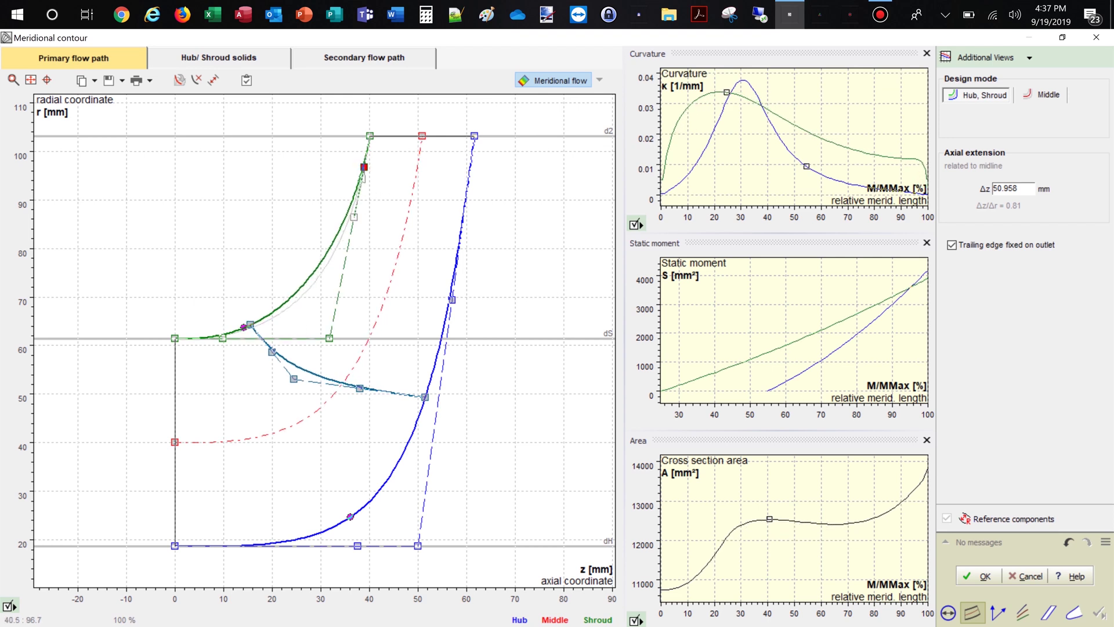
drag(452, 298, 469, 178)
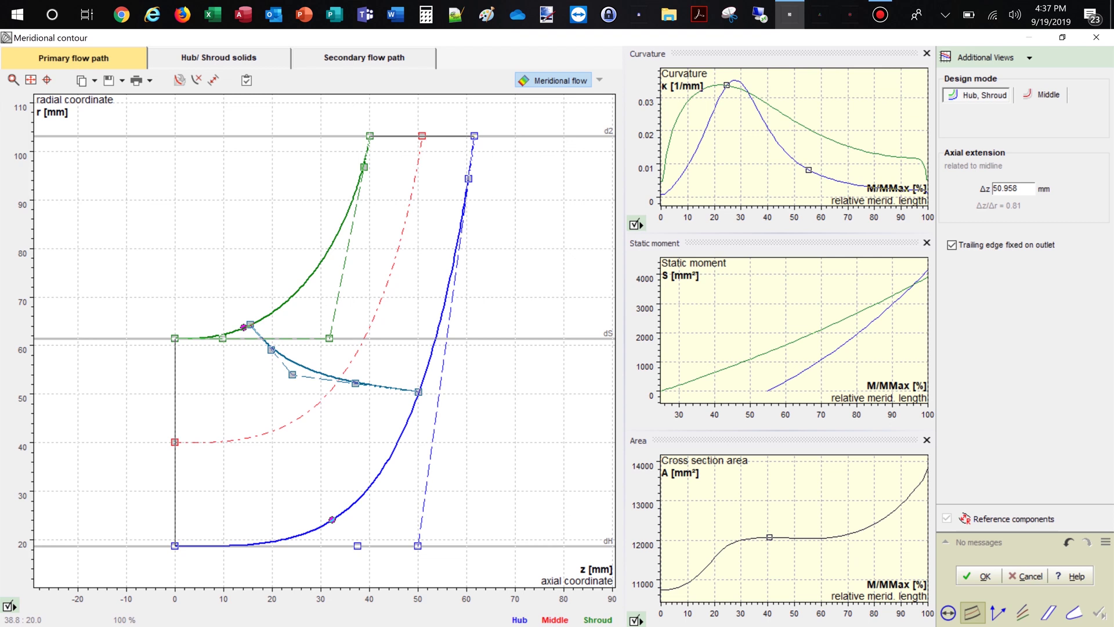
drag(358, 545, 313, 545)
Step: Set the hub outlet point's z to 62 mm and move the leading edge's hub end to about z 40, r 36 mm
double_click(475, 135)
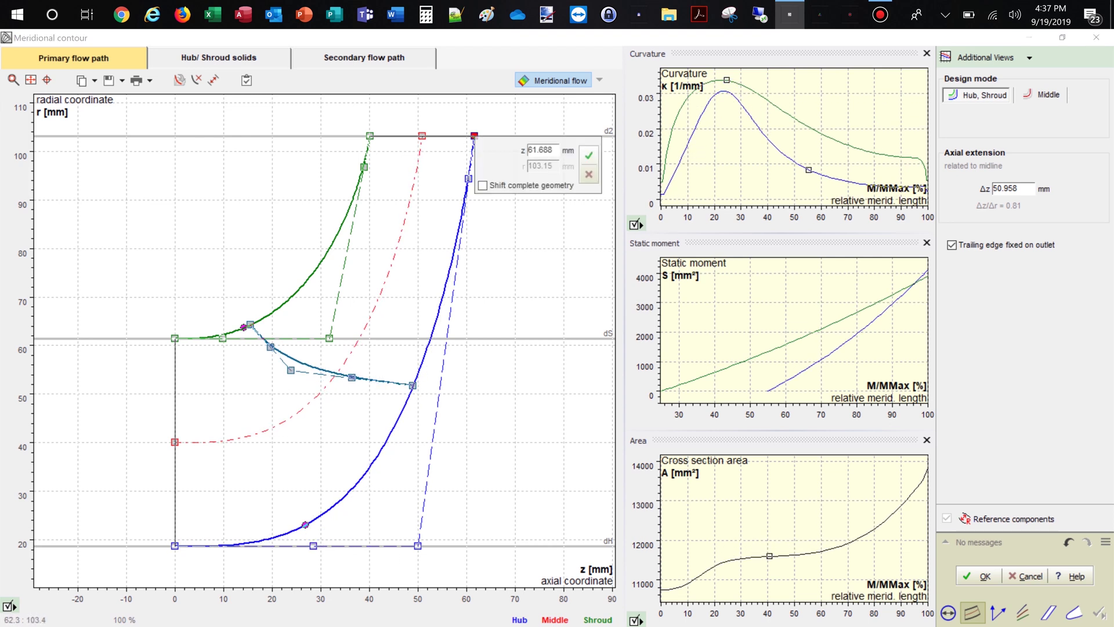
key(shift+Left)
key(shift+Left)
key(shift+Left)
key(shift+Left)
key(shift+Left)
text(2)
key(Return)
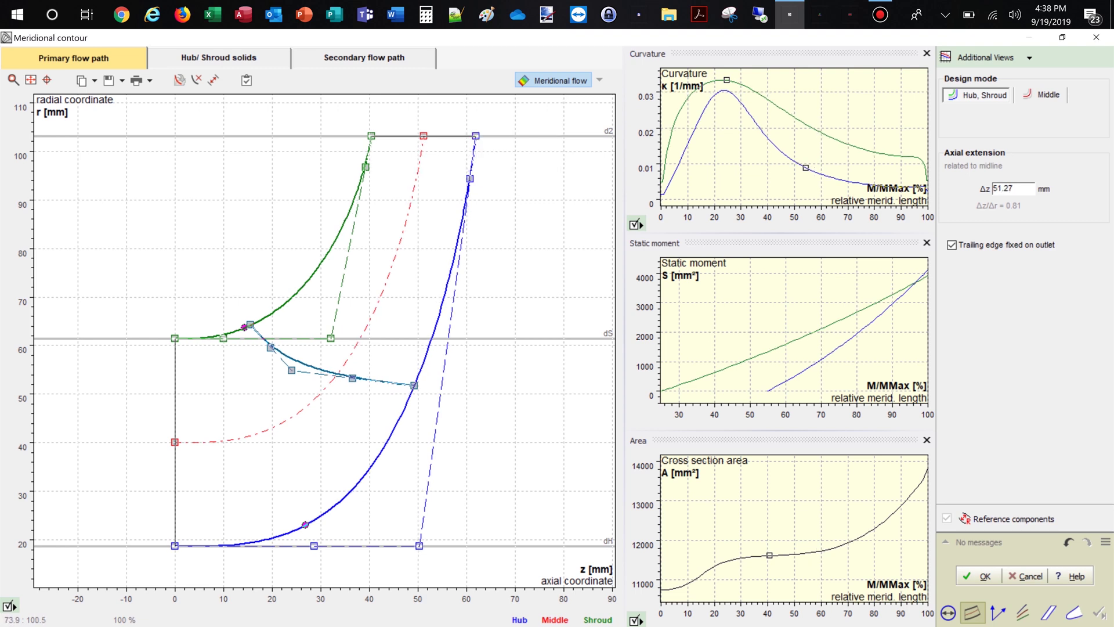
drag(414, 385, 371, 464)
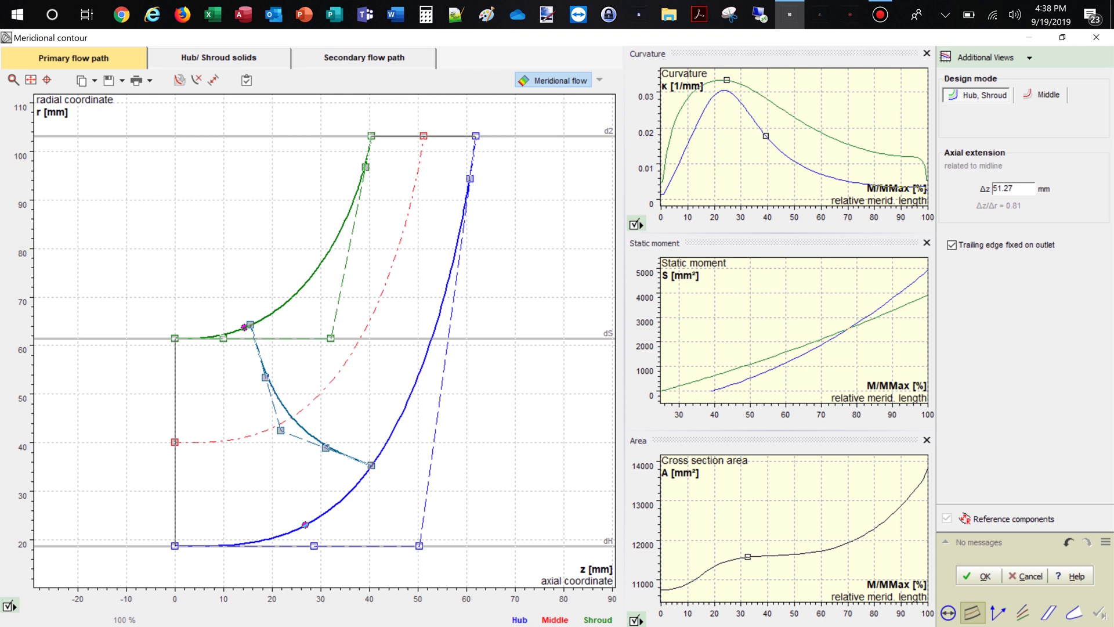
Step: Activate solid design for hub and shroud and align both solids' outer corner points with the impeller outlet radius
click(218, 57)
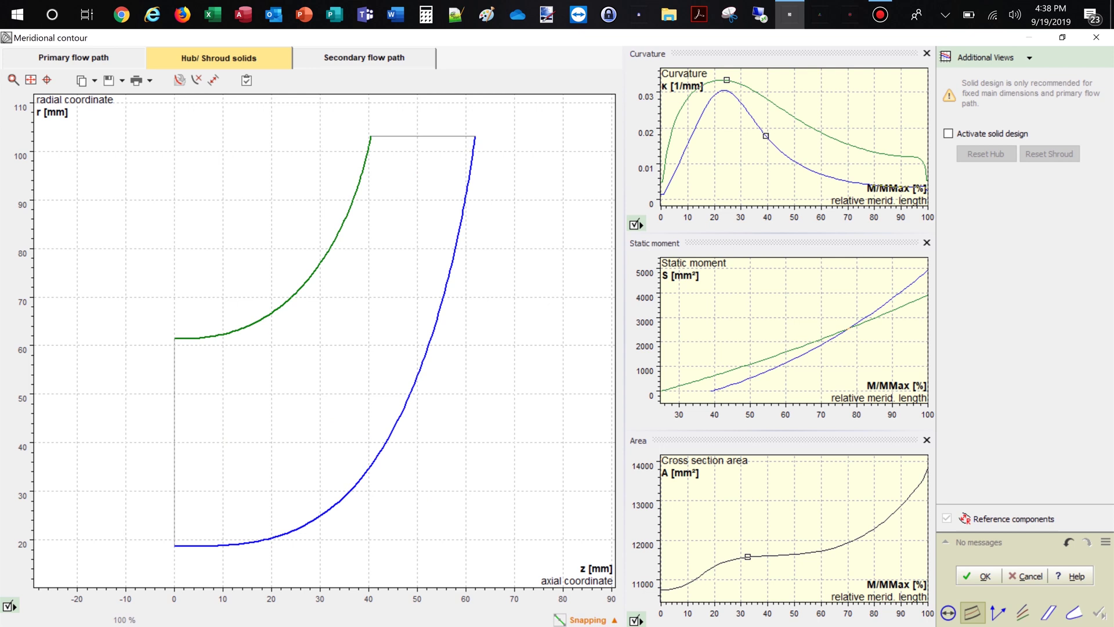
click(948, 133)
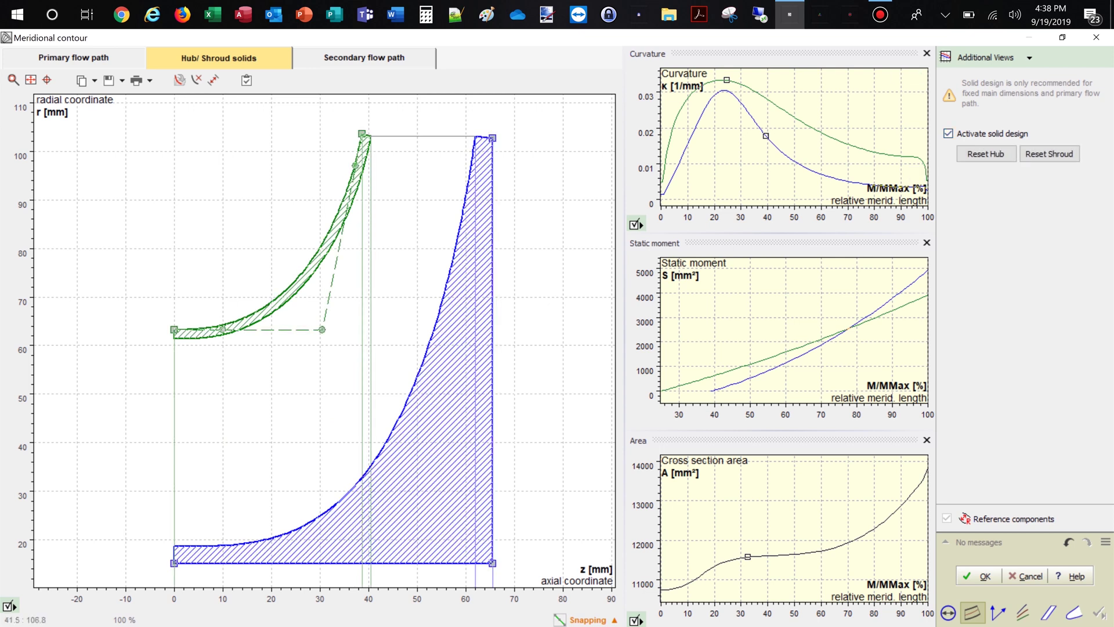
drag(362, 133, 362, 136)
click(493, 138)
drag(493, 138, 492, 136)
Step: Split the hub solid's back face at about r 33 mm, insert two Bezier points above and pull the lower one inward to about z 62 mm
right_click(492, 481)
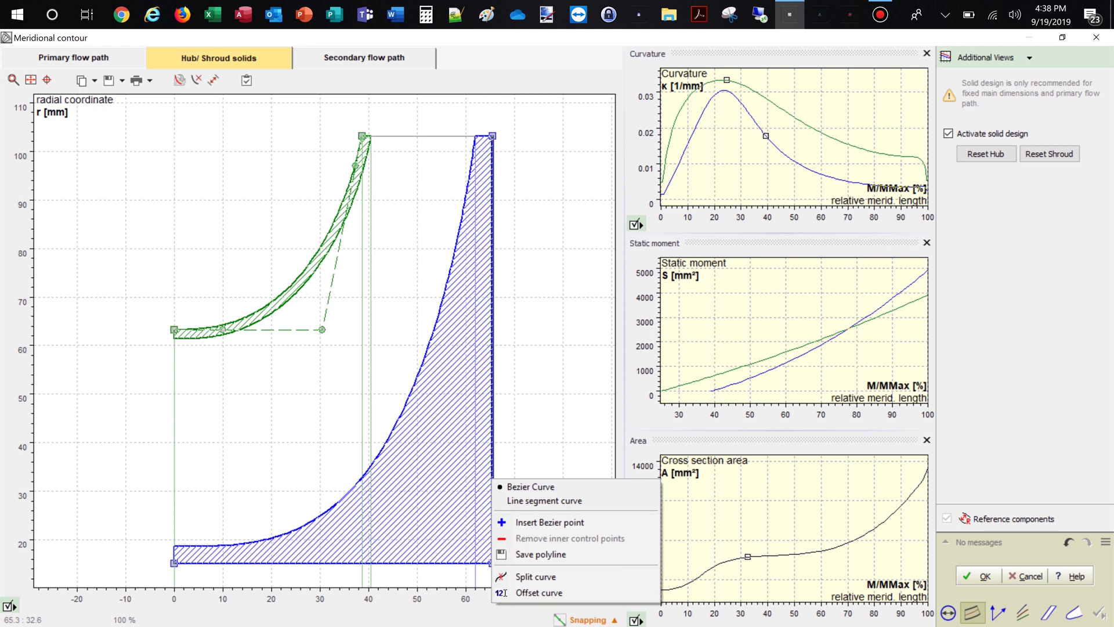
click(535, 576)
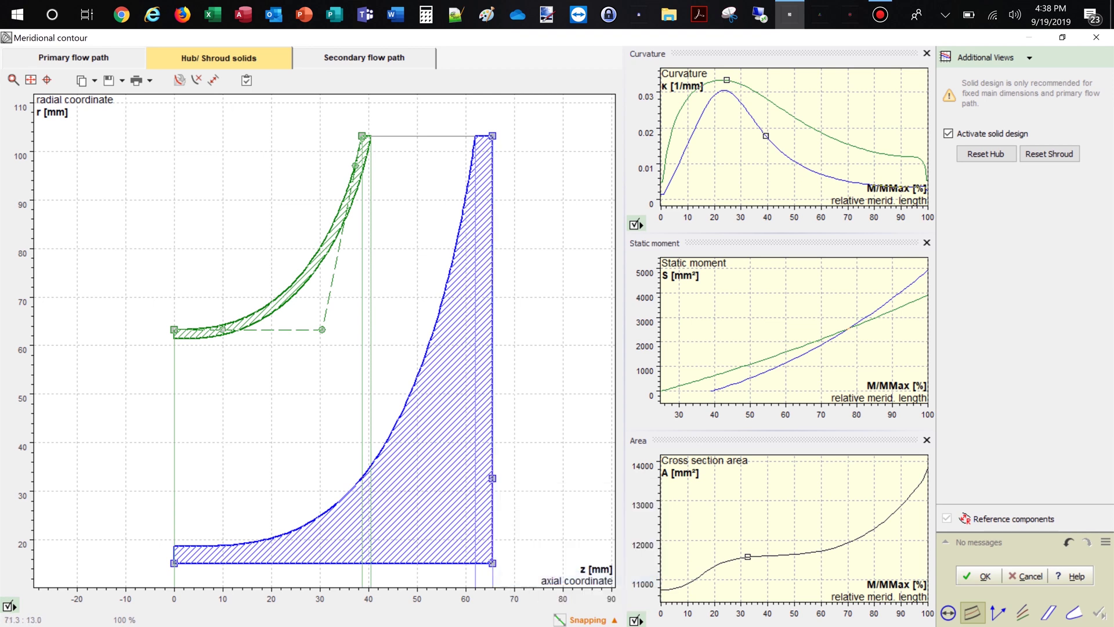
right_click(492, 372)
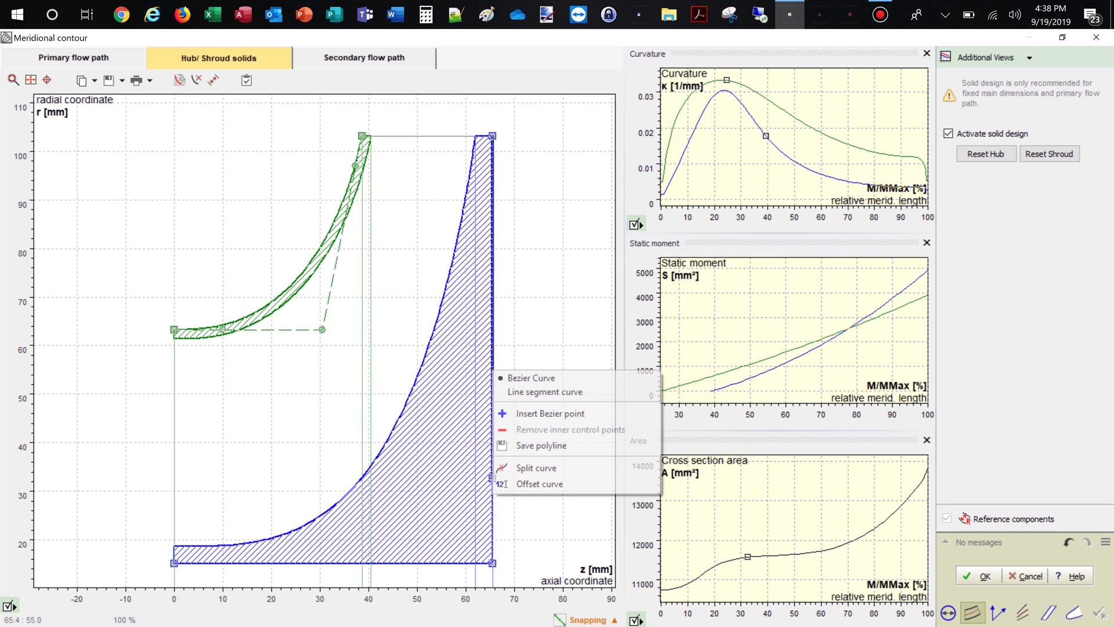
click(551, 413)
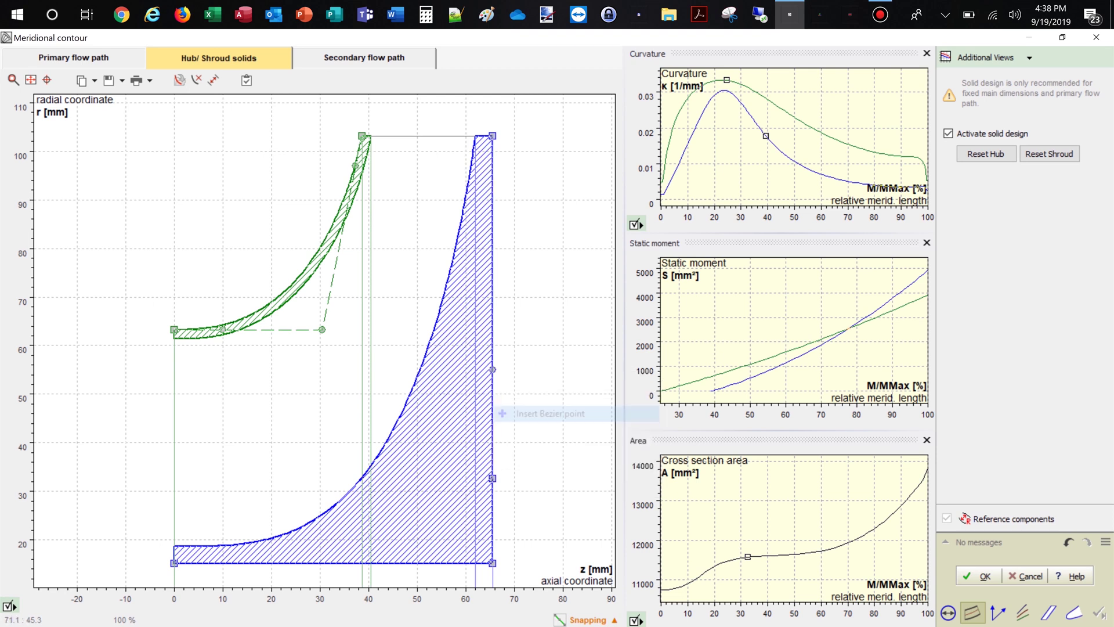
right_click(493, 224)
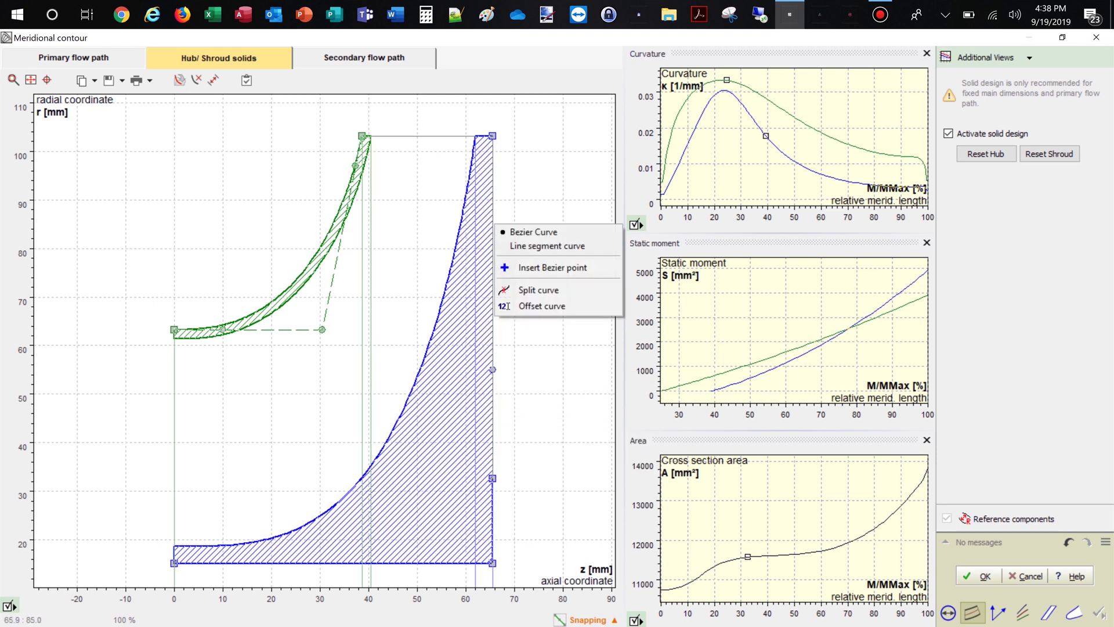
click(550, 268)
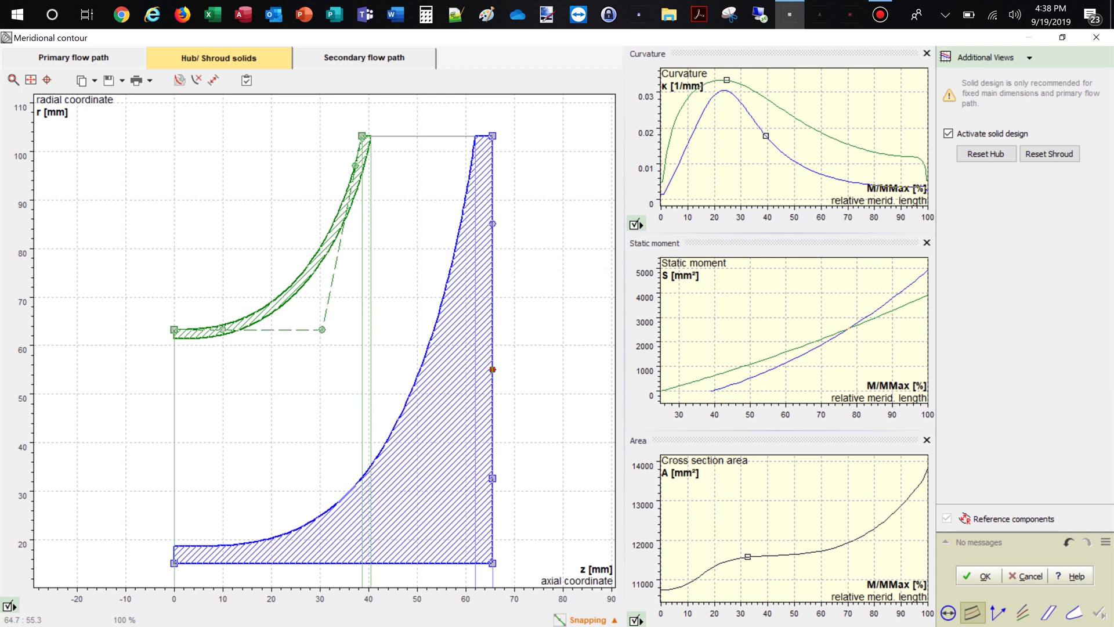
drag(493, 369, 475, 369)
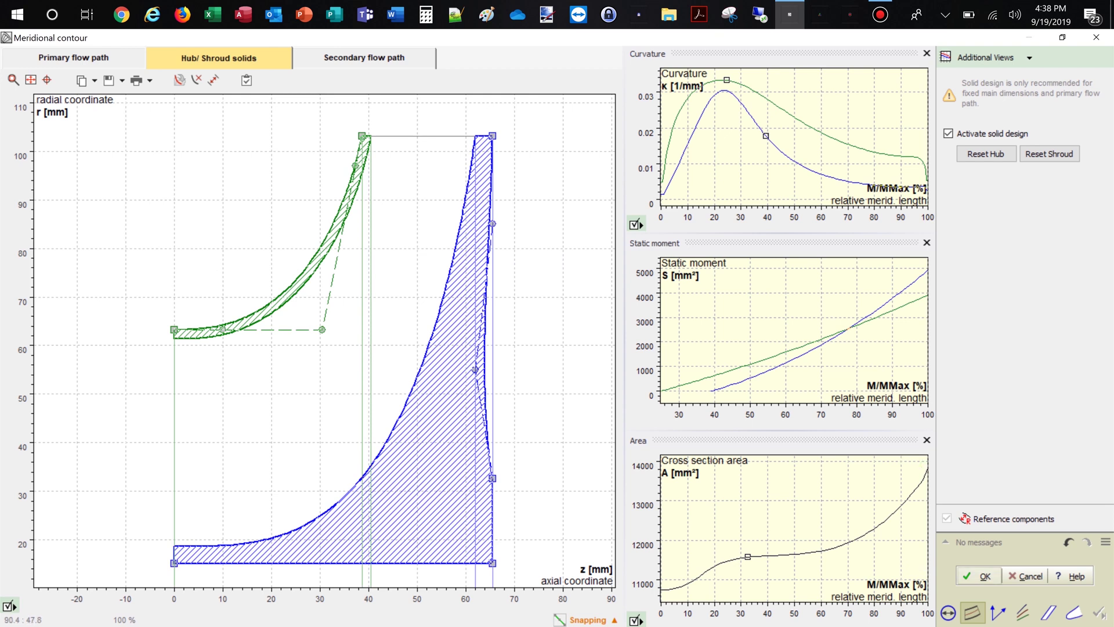
click(980, 576)
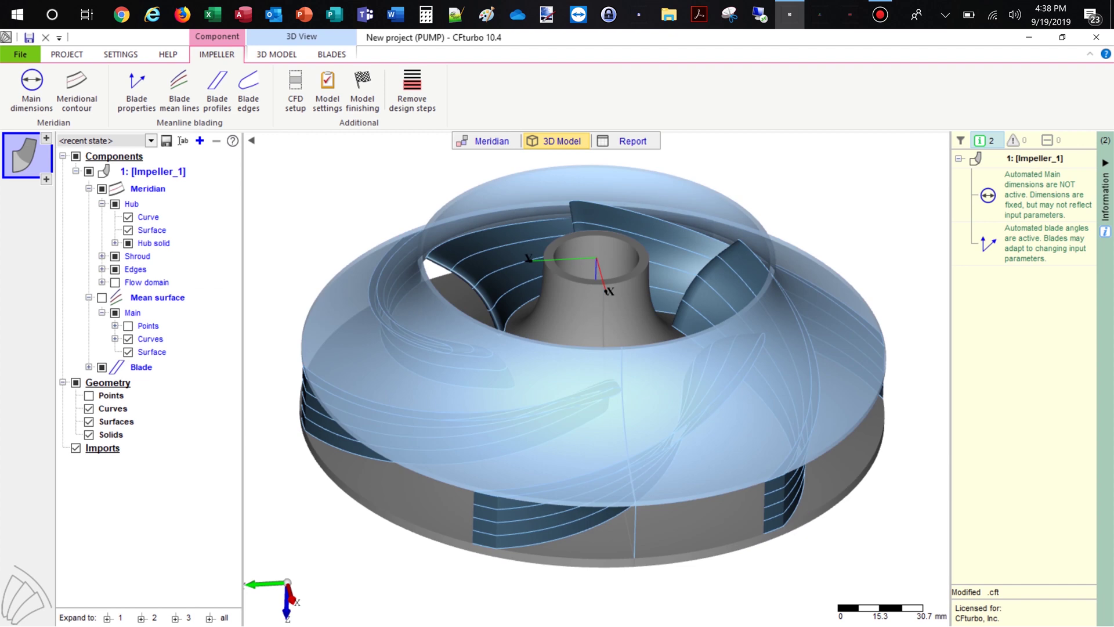
mouse_move(596, 441)
mouse_down()
mouse_move(596, 215)
mouse_move(597, 441)
mouse_up()
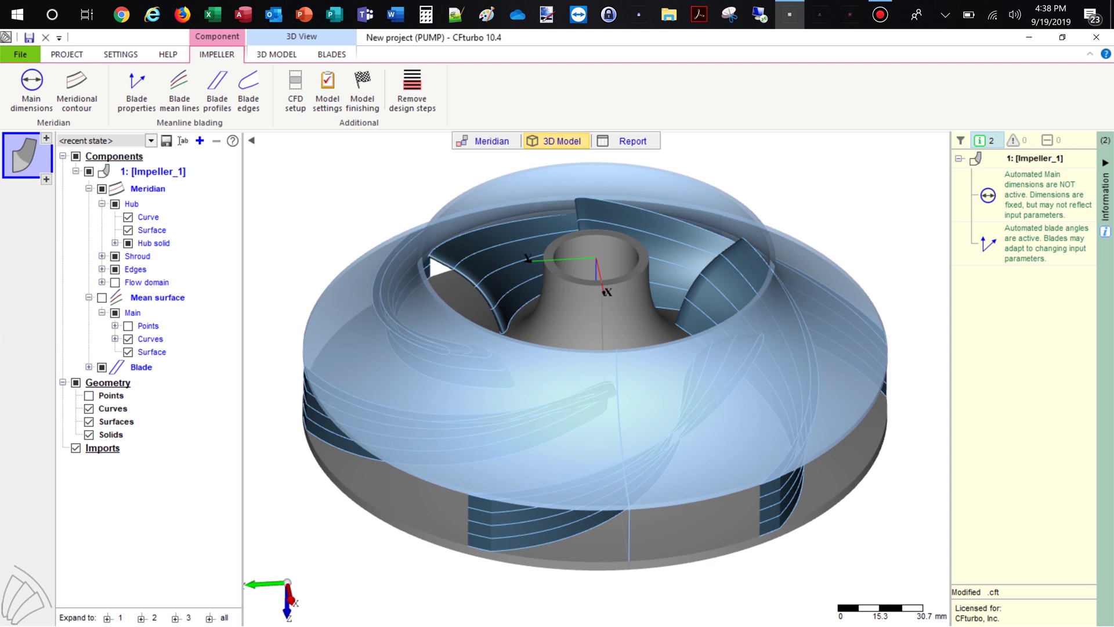
Step: Add a new volute after the impeller, complete all its design steps automatically and inspect it in 3D
click(45, 179)
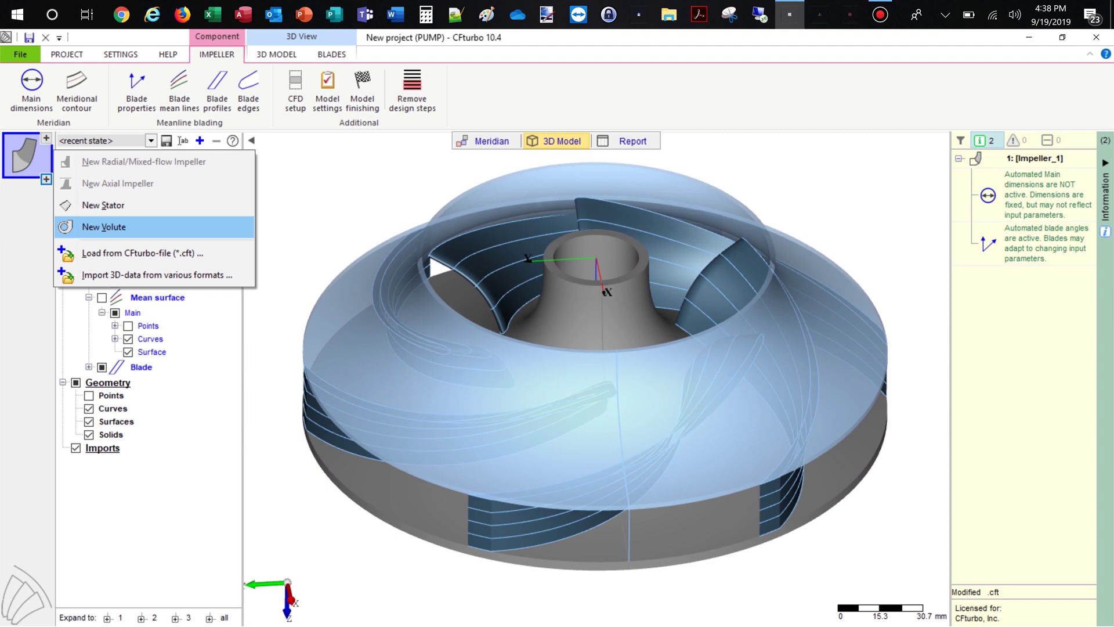
click(105, 226)
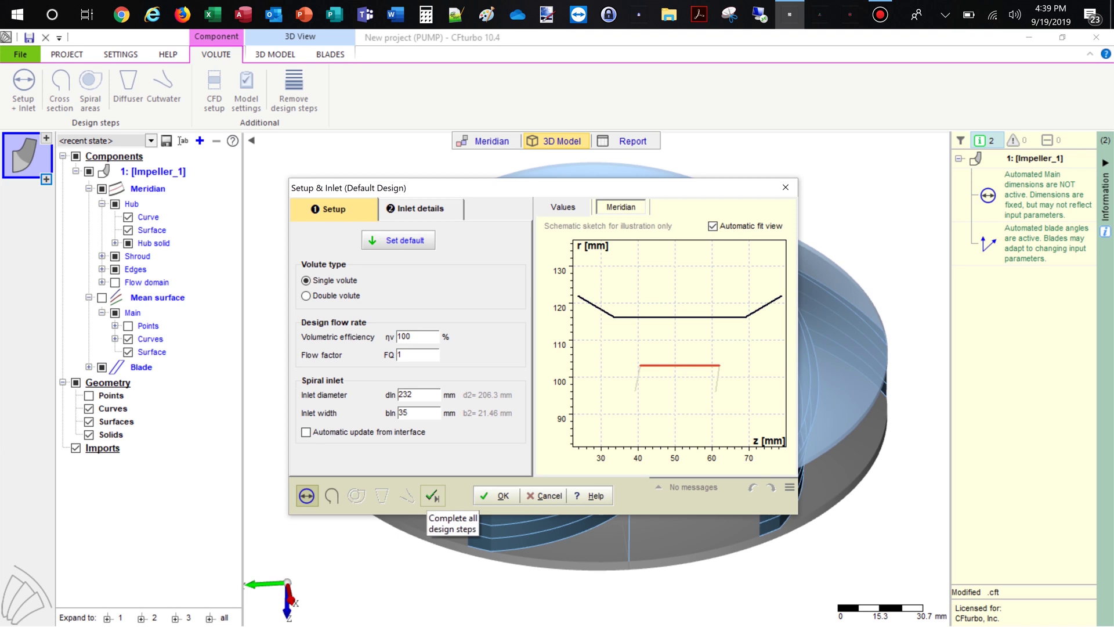
click(432, 495)
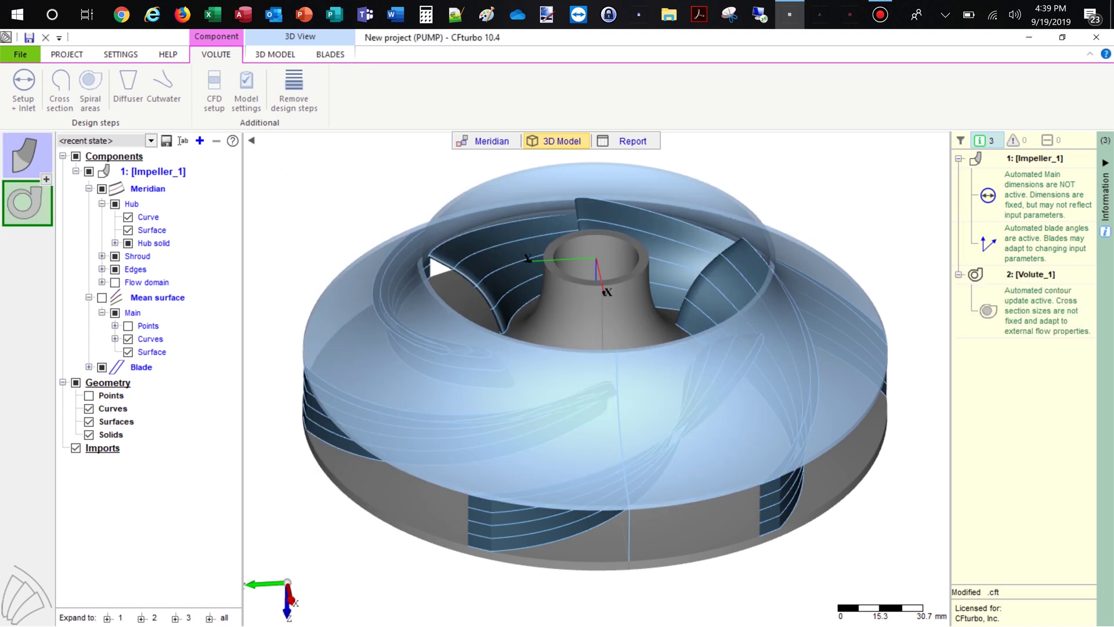
scroll(430, 497, down, 7)
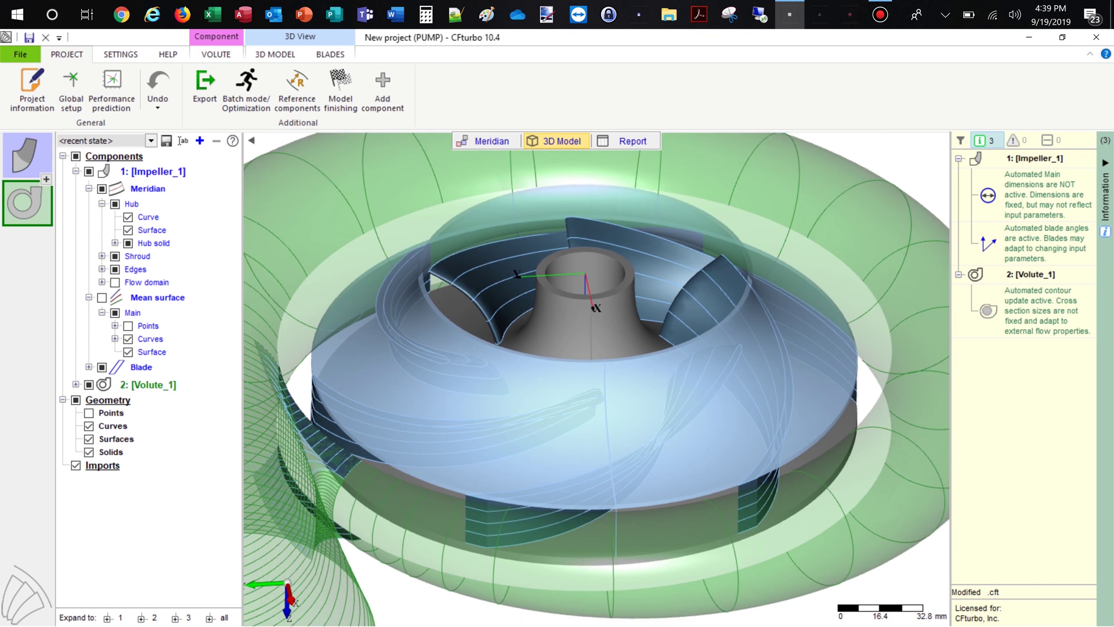
middle_drag(430, 497, 535, 447)
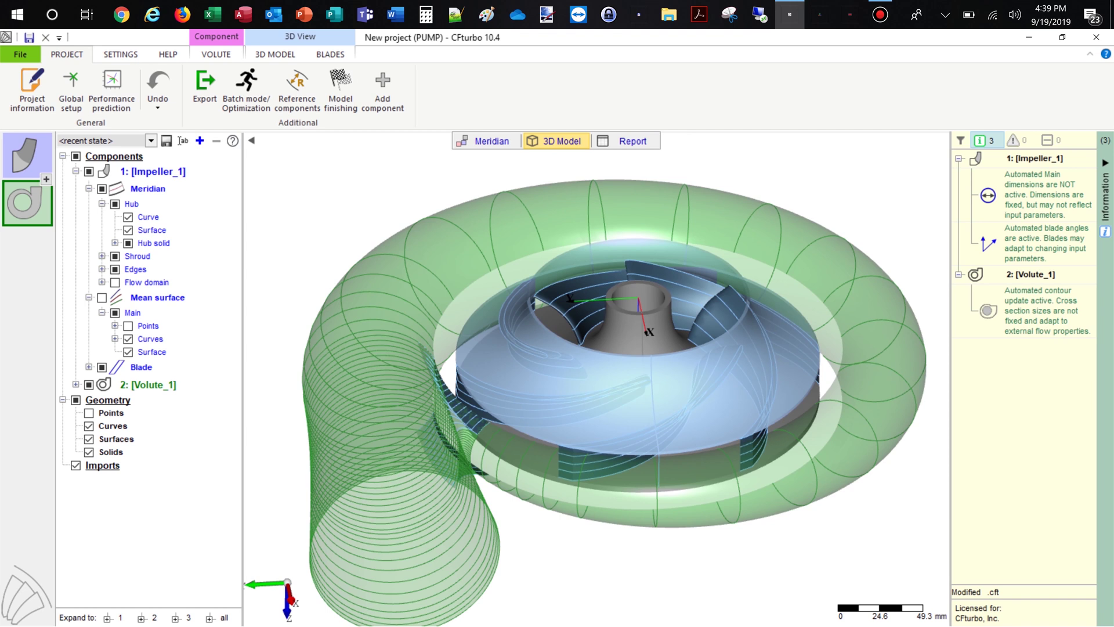
Step: Set the volute's tangential diffuser height to 200 mm and its circular end cross section diameter to 100 mm
click(216, 54)
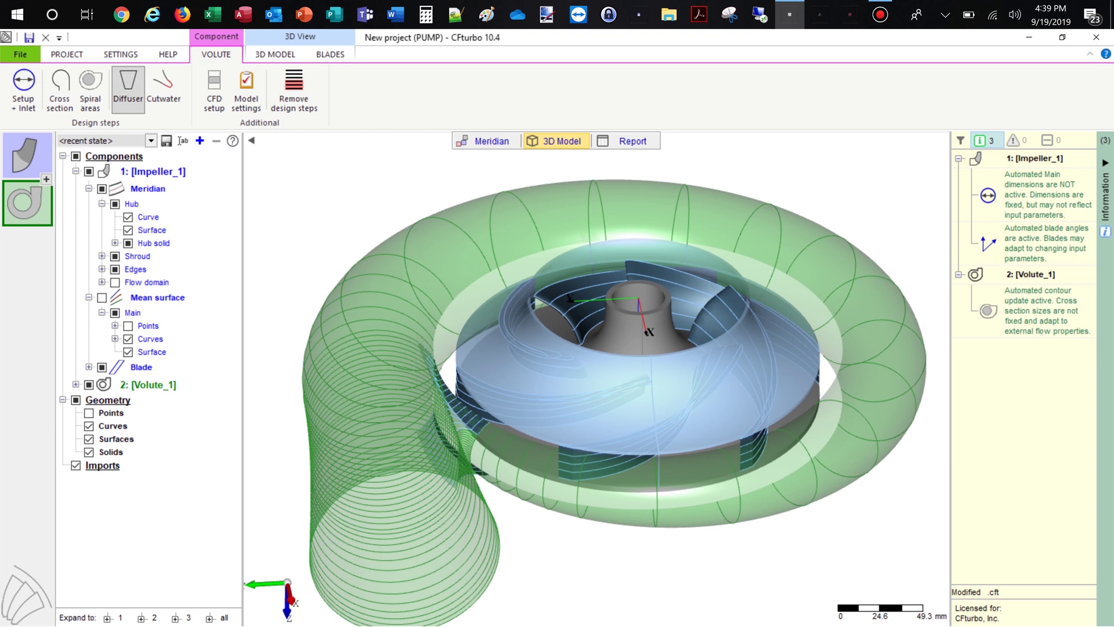
click(128, 89)
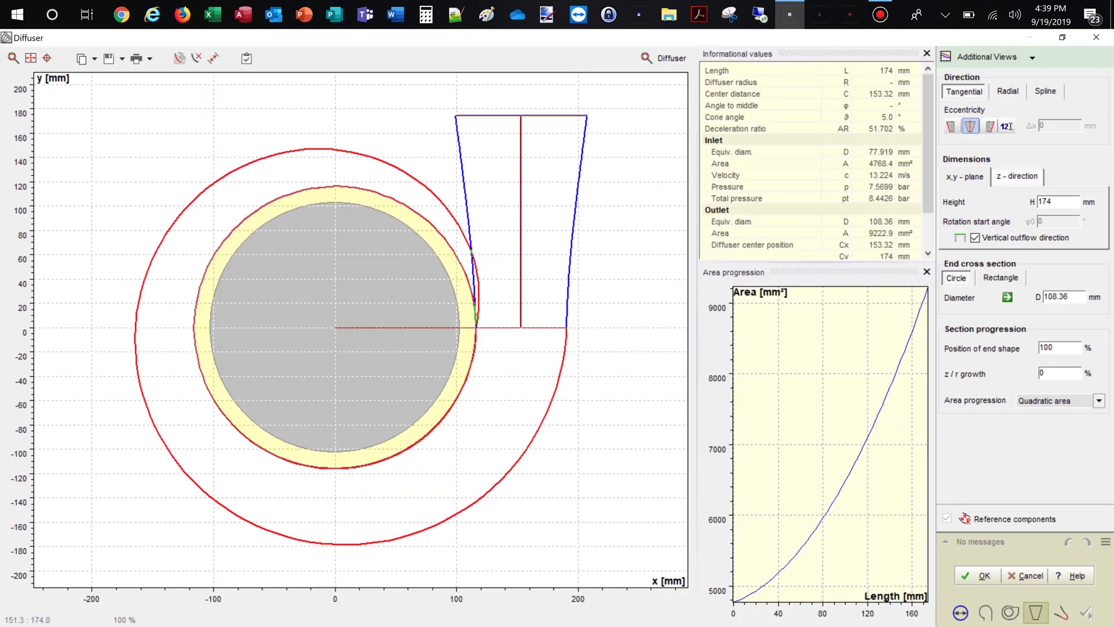
drag(1053, 202, 1037, 202)
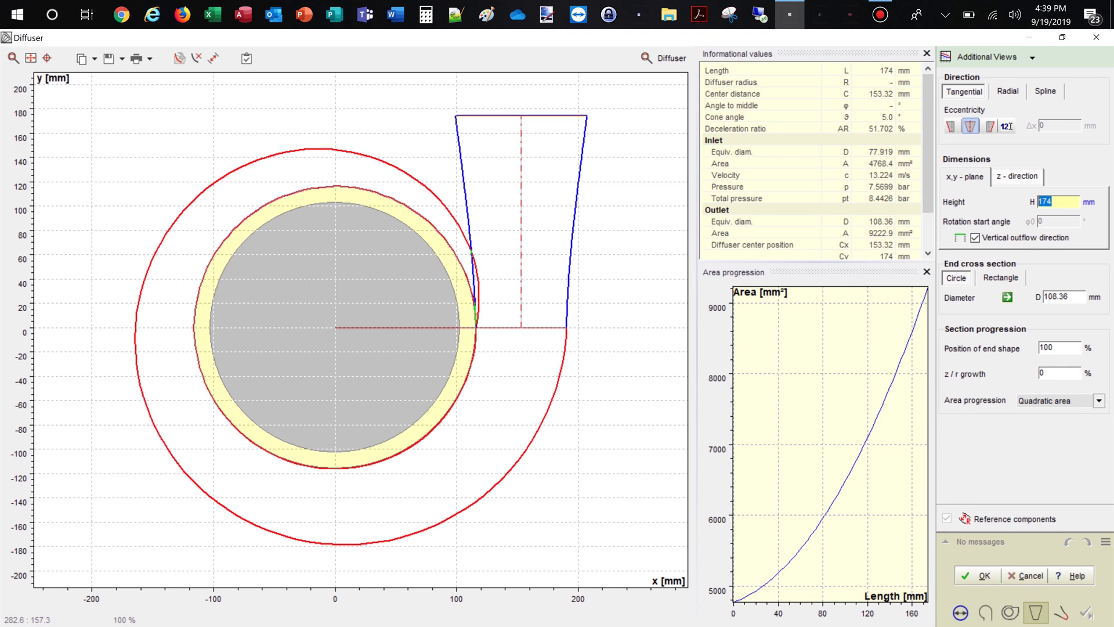
text(200)
key(Tab)
key(BackSpace)
key(BackSpace)
key(BackSpace)
key(BackSpace)
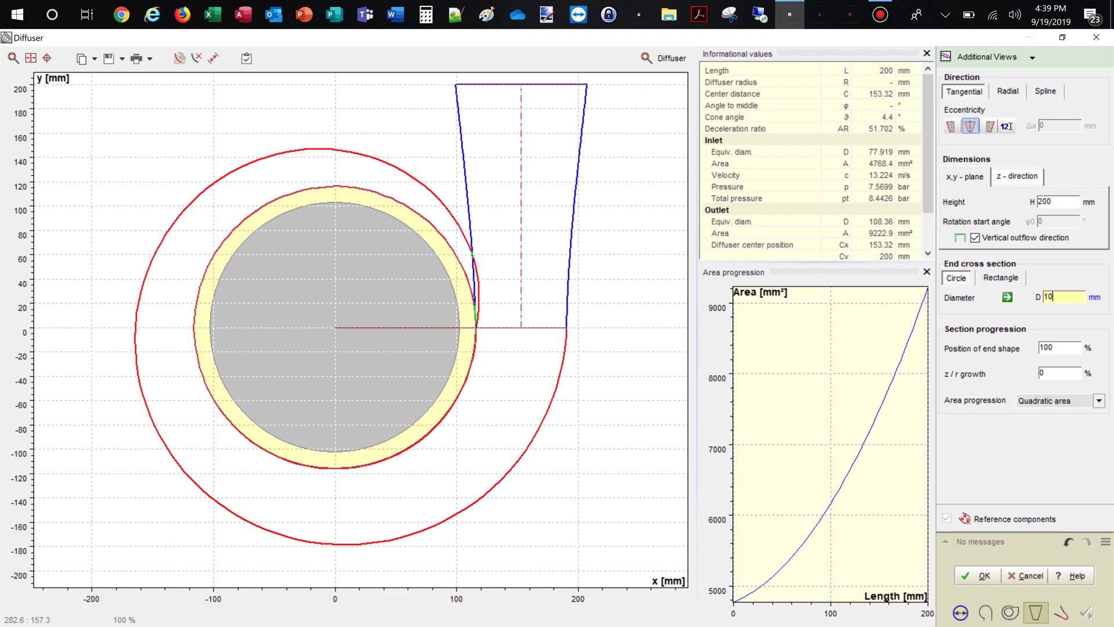
text(0)
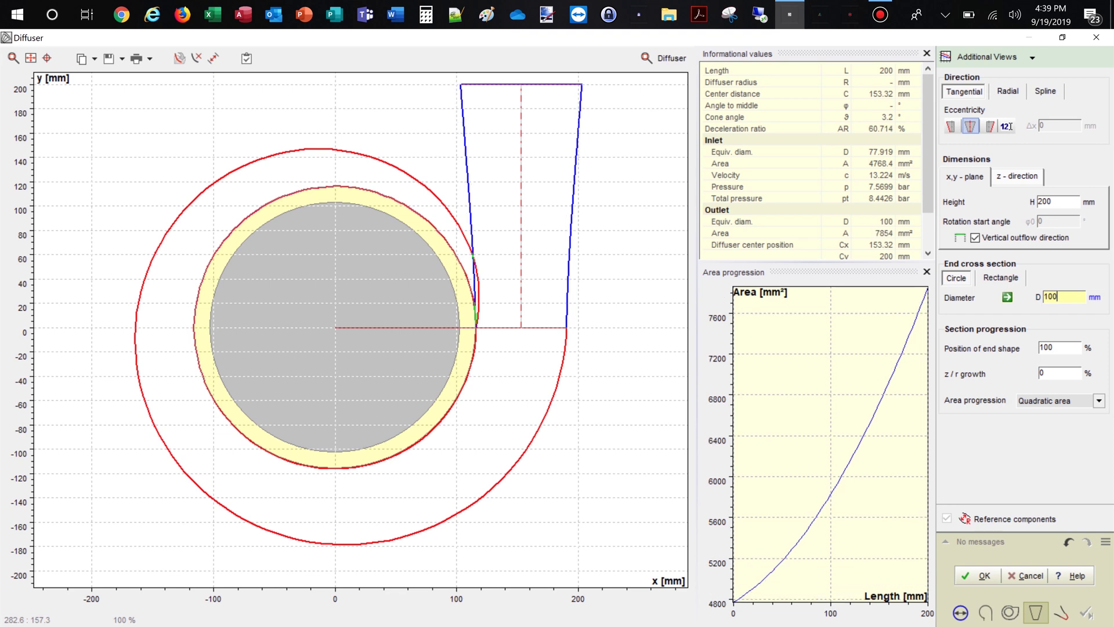
Step: Change the volute diffuser's direction to Radial, fit the whole contour in view and accept the diffuser design
click(1008, 91)
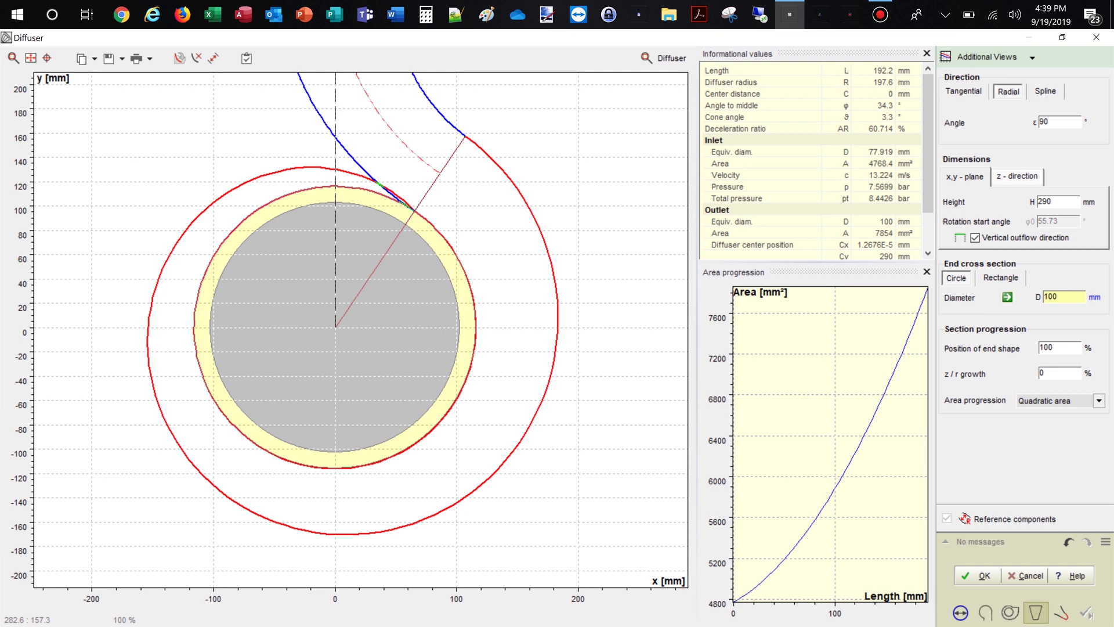
right_click(579, 162)
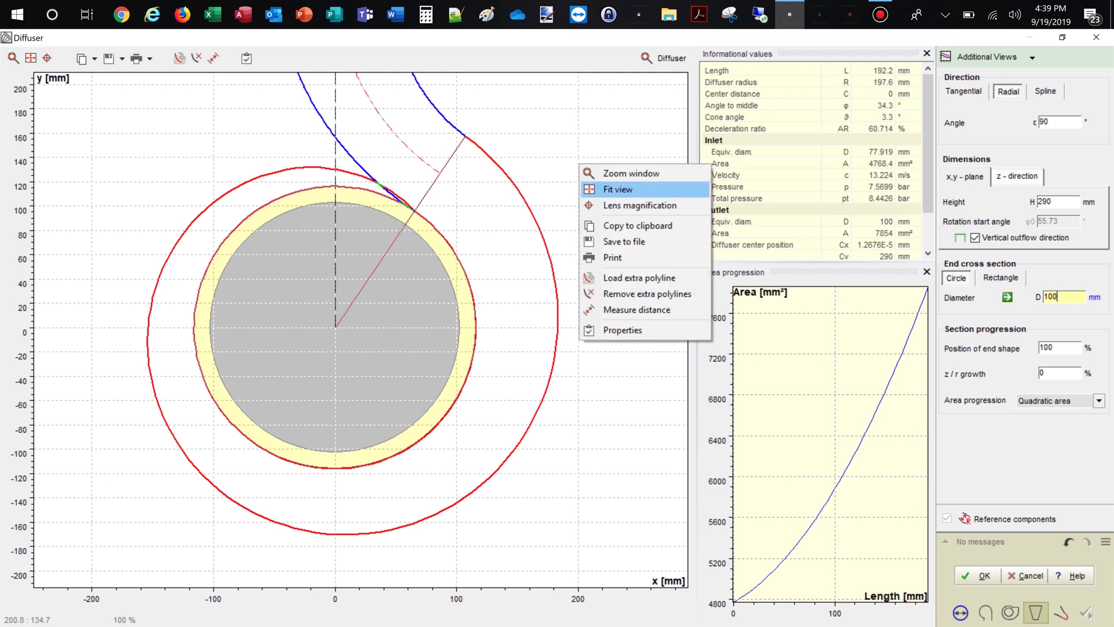
click(601, 189)
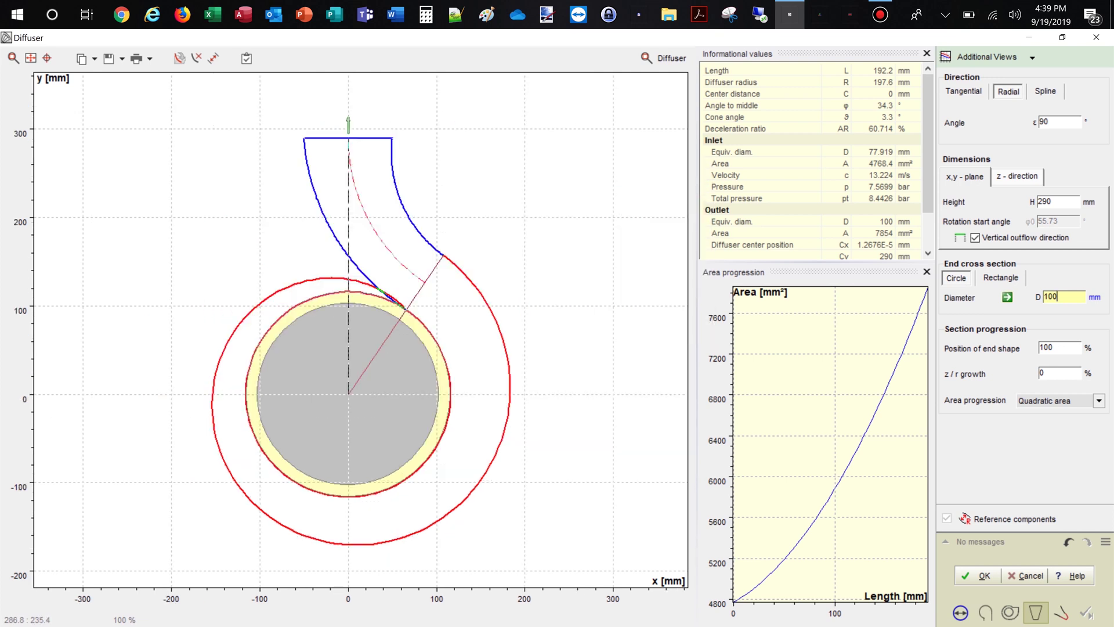
click(978, 575)
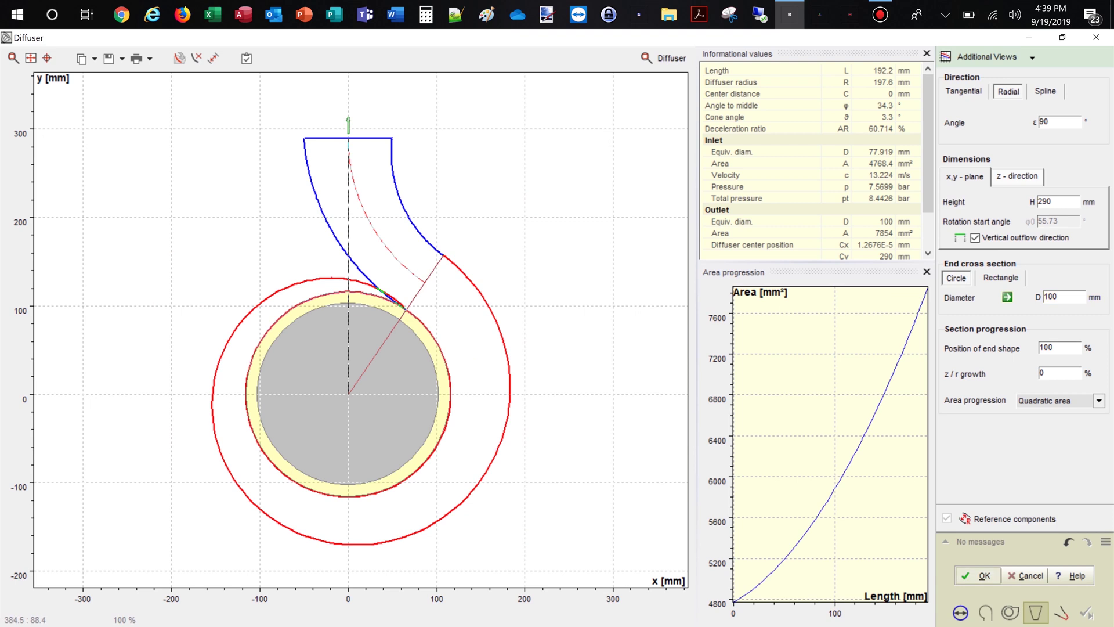
key(Return)
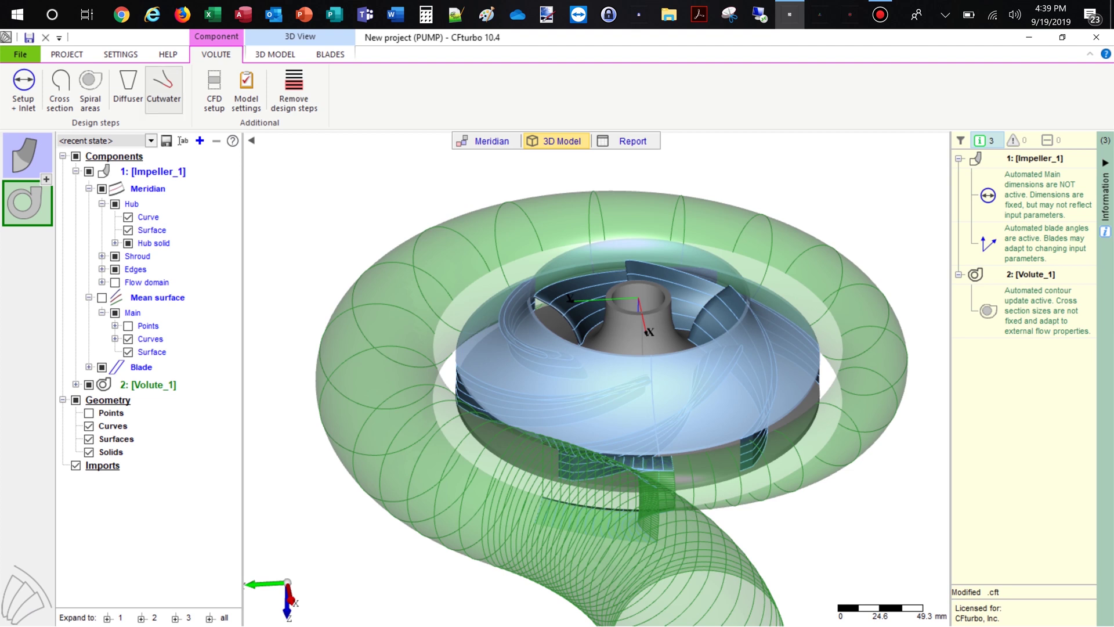
Step: Switch the volute's cut-water to Fillet design mode with a fillet radius of 3 mm and accept it
click(163, 88)
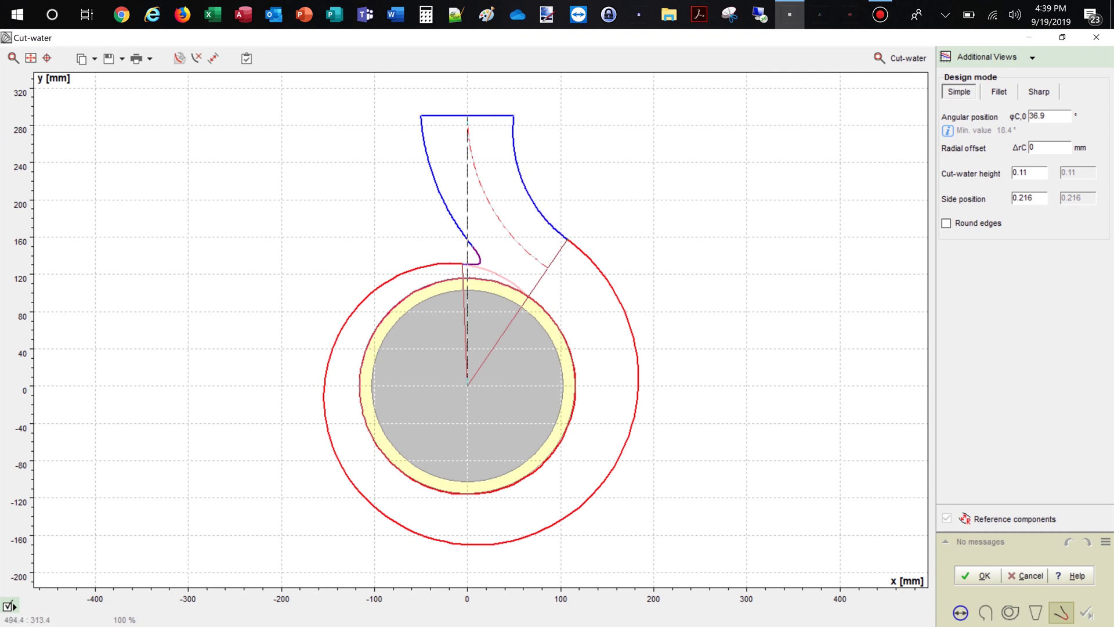
click(997, 91)
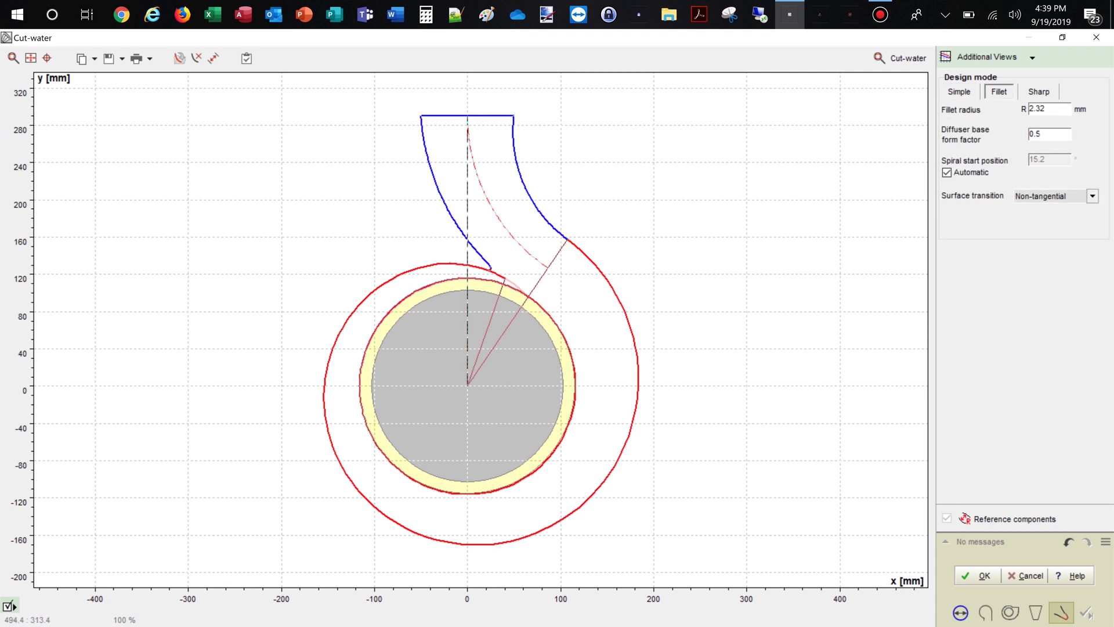
click(1044, 109)
double_click(1037, 108)
text(3)
key(Return)
key(Return)
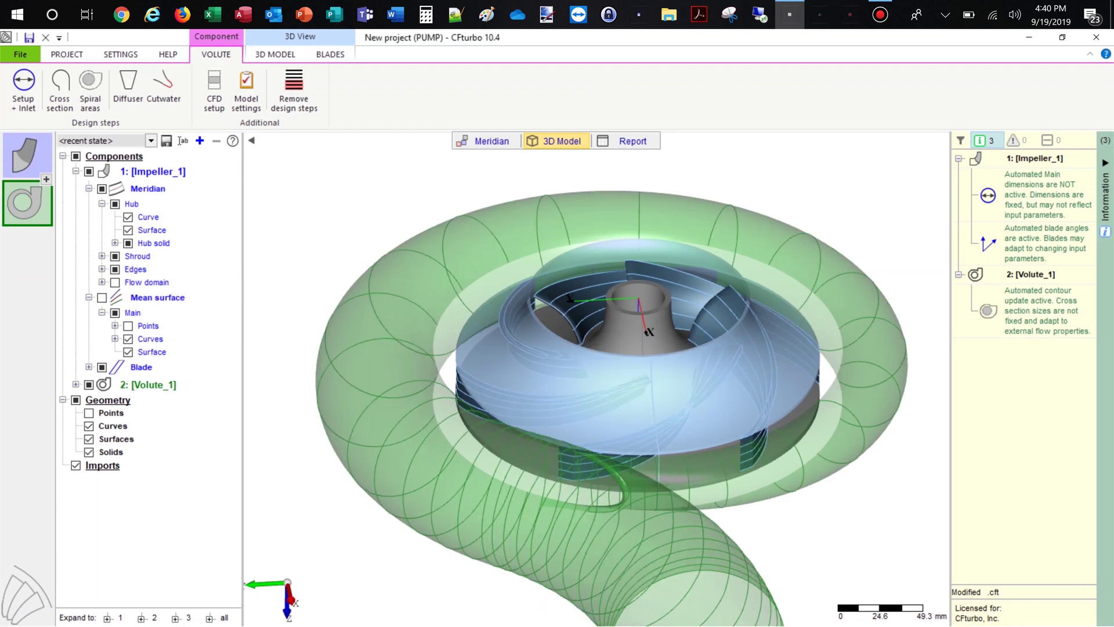
Step: Add a 500 mm constant cross section extension to the volute outlet in the CFD setup and inspect it in 3D
drag(596, 406, 531, 409)
scroll(604, 511, up, 2)
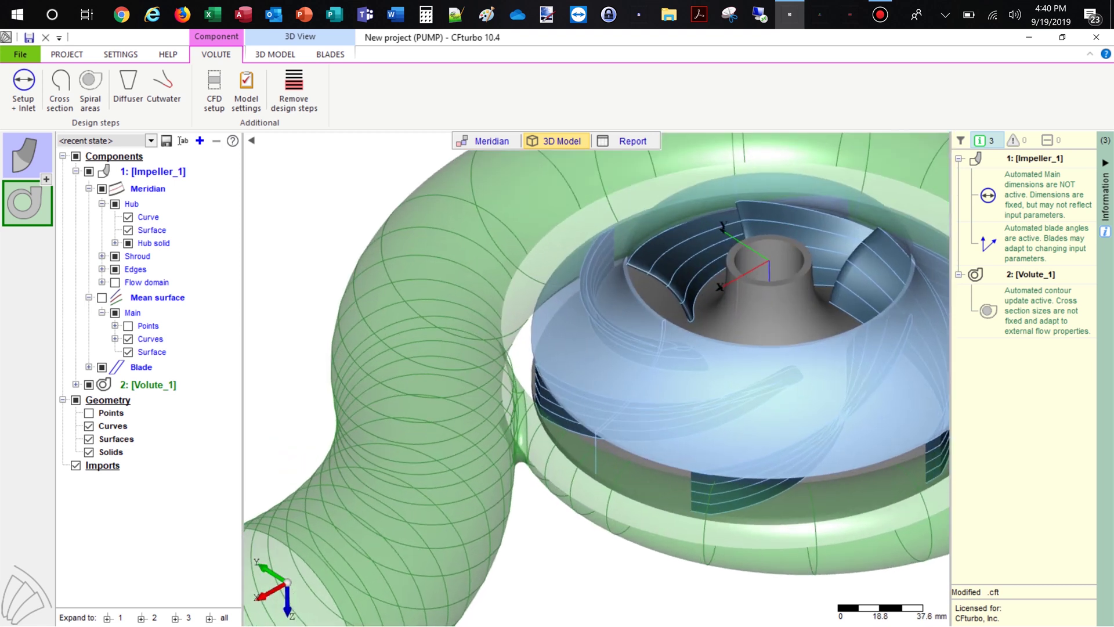
middle_drag(604, 510, 773, 418)
scroll(673, 441, up, 1)
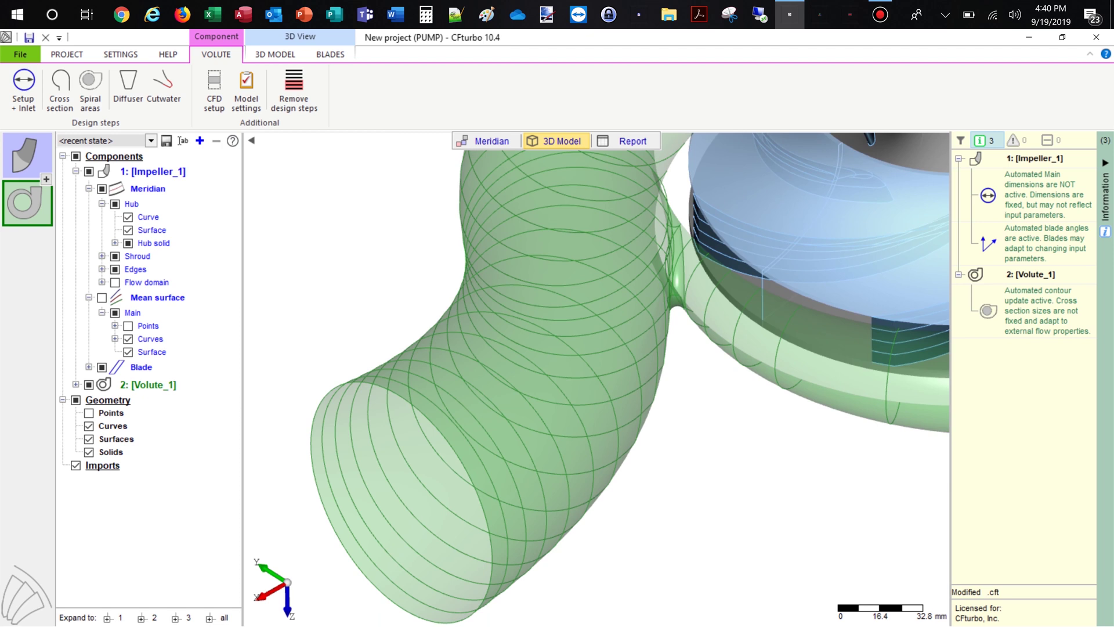
click(214, 88)
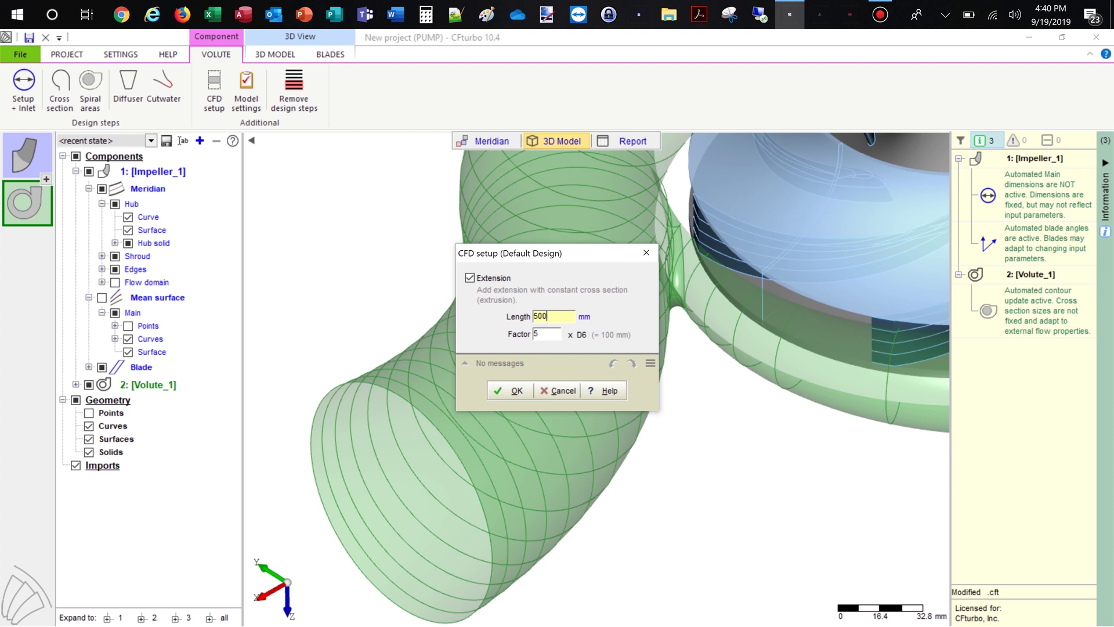
click(509, 391)
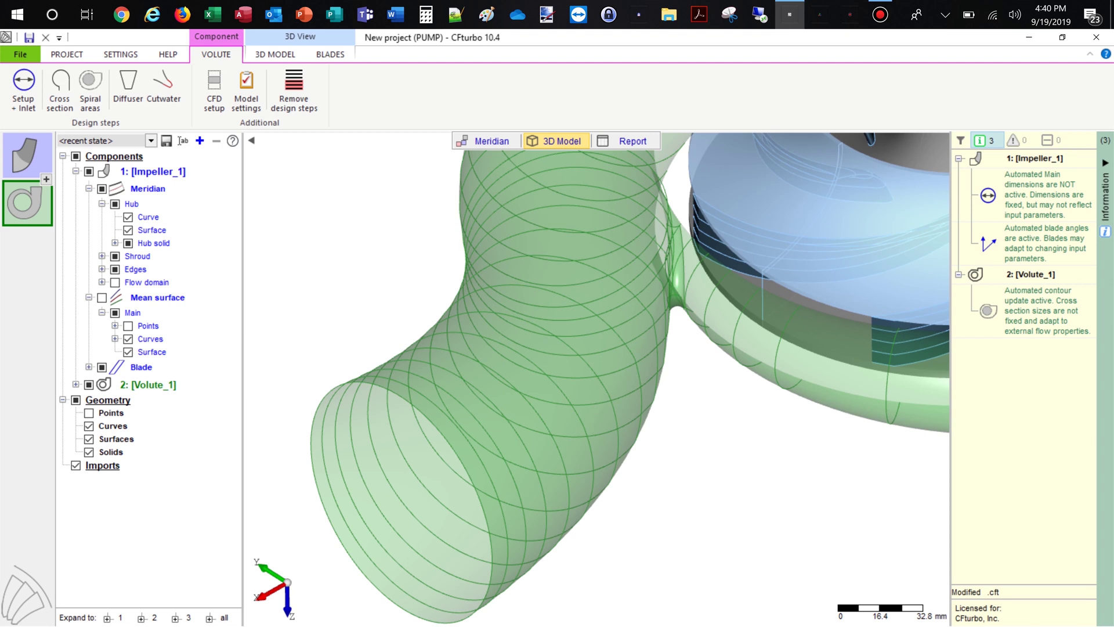
scroll(700, 452, down, 10)
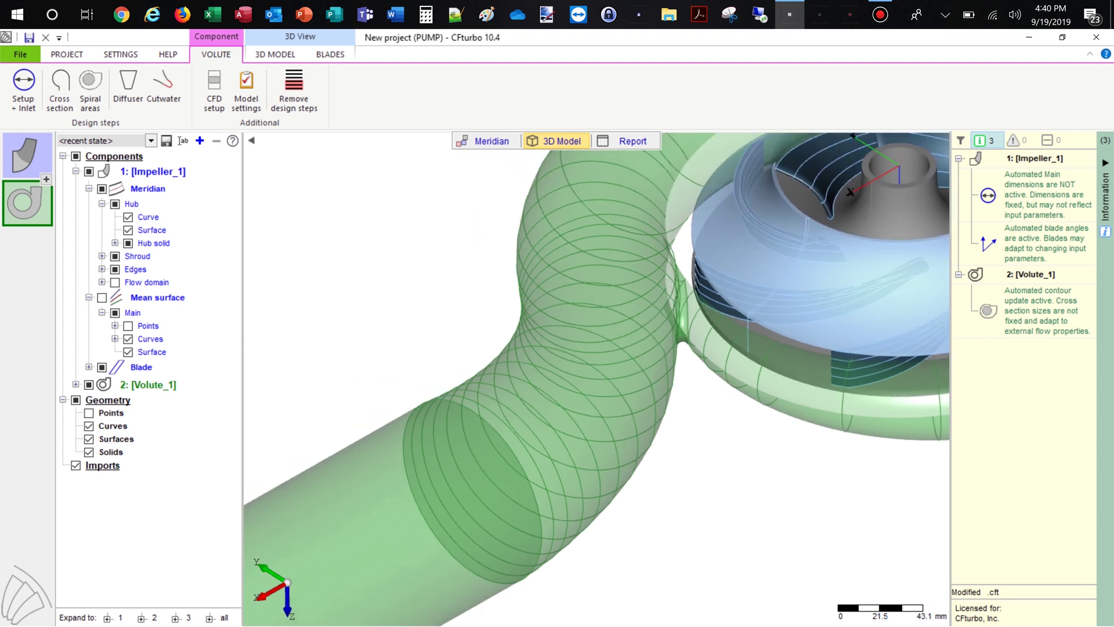
scroll(712, 494, down, 2)
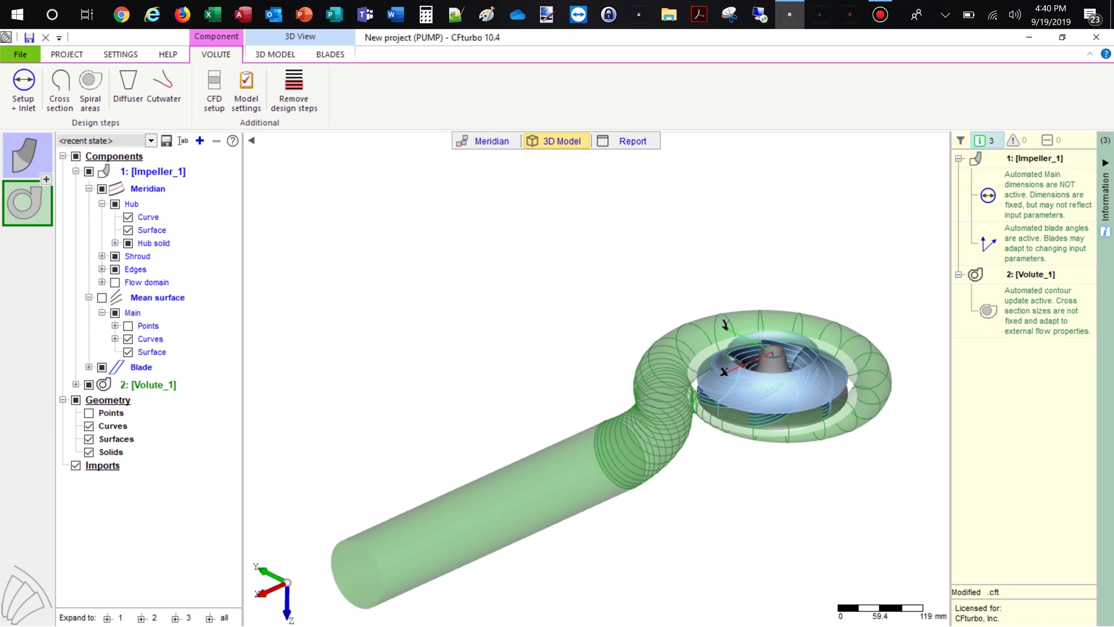
middle_drag(726, 470, 703, 377)
scroll(703, 377, down, 1)
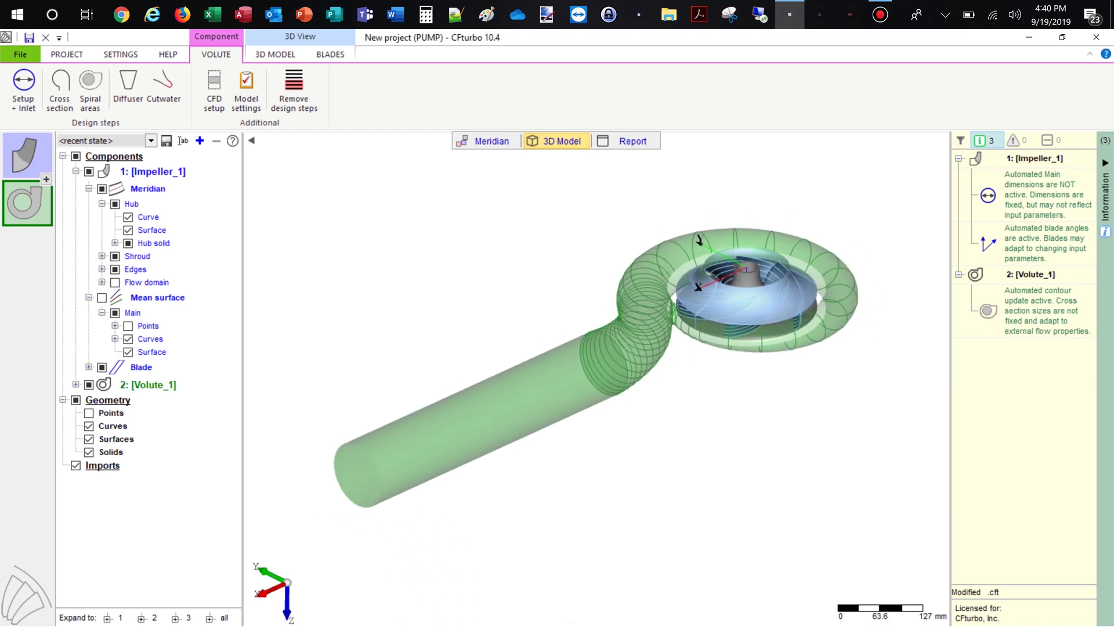
scroll(703, 377, up, 1)
scroll(702, 389, up, 1)
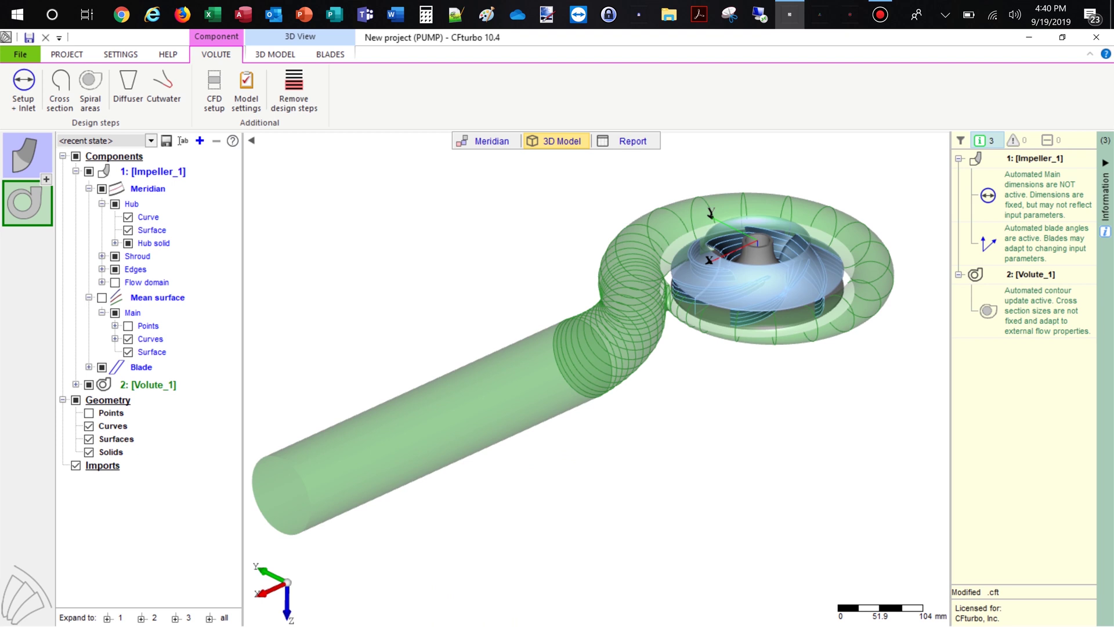
Step: Add a stator in front of the impeller and set its type to Axial diffuser
click(26, 154)
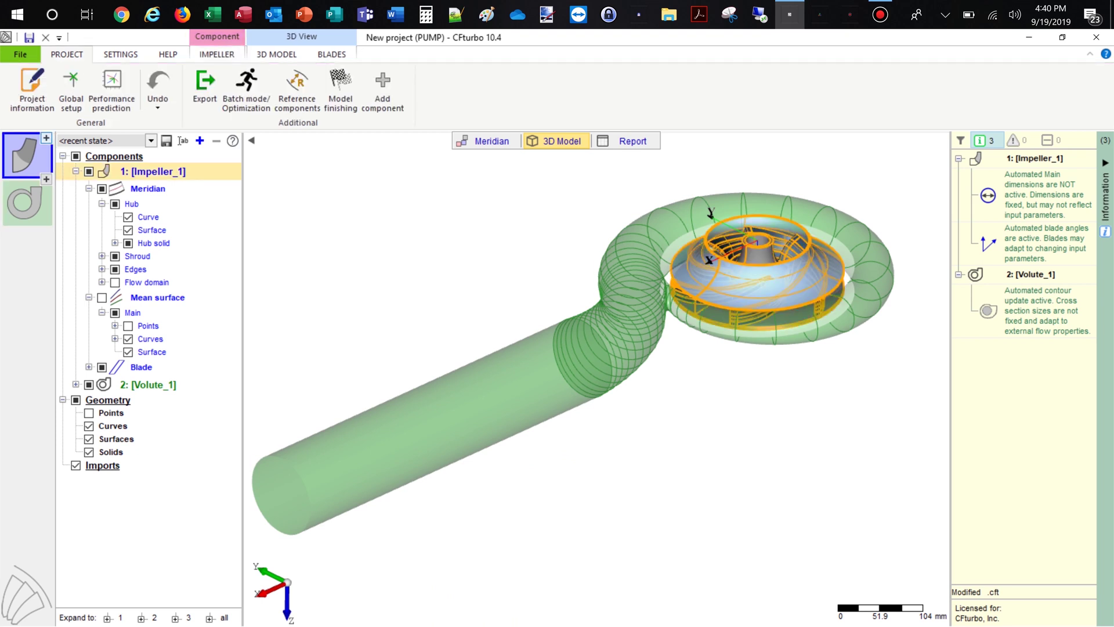
click(46, 138)
click(103, 163)
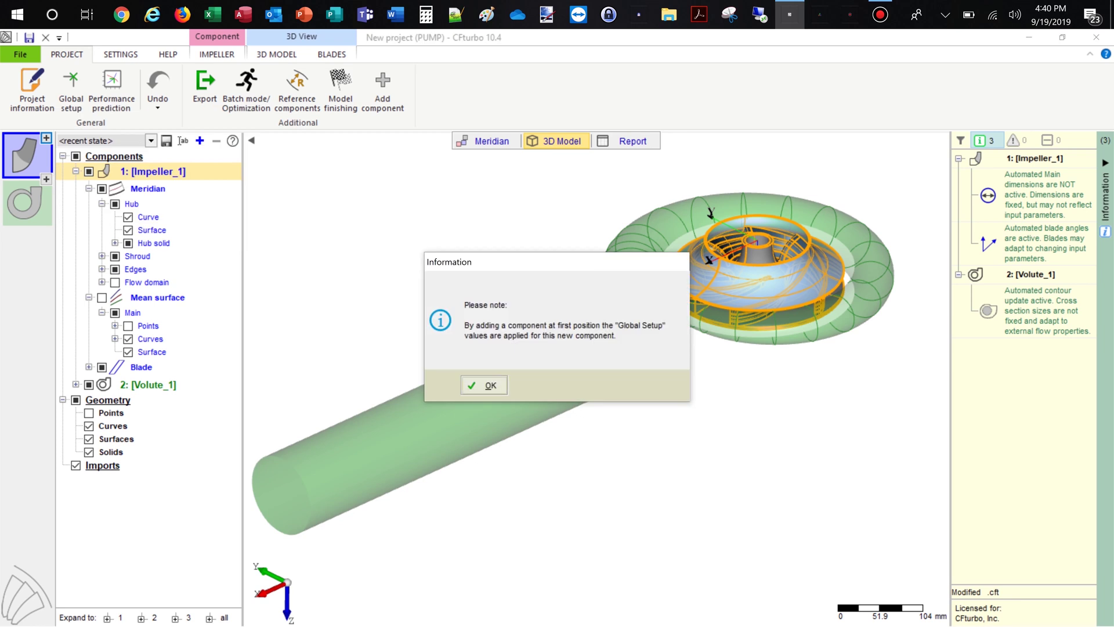
click(483, 384)
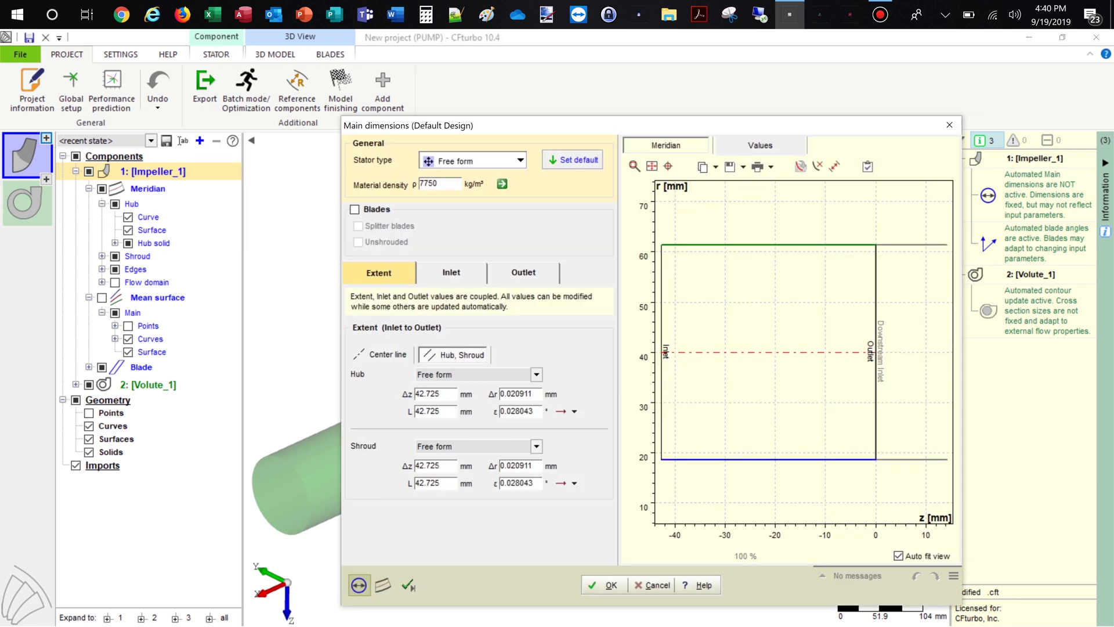
click(520, 160)
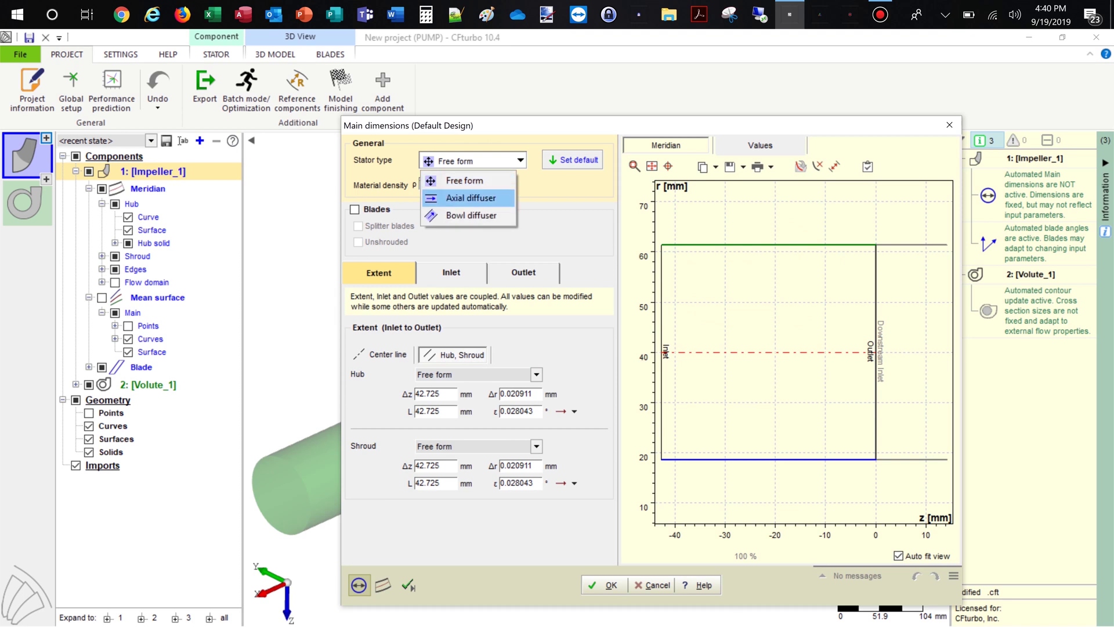
click(464, 196)
Step: Set the stator's inlet interface z to -100 mm for both hub and shroud
click(451, 272)
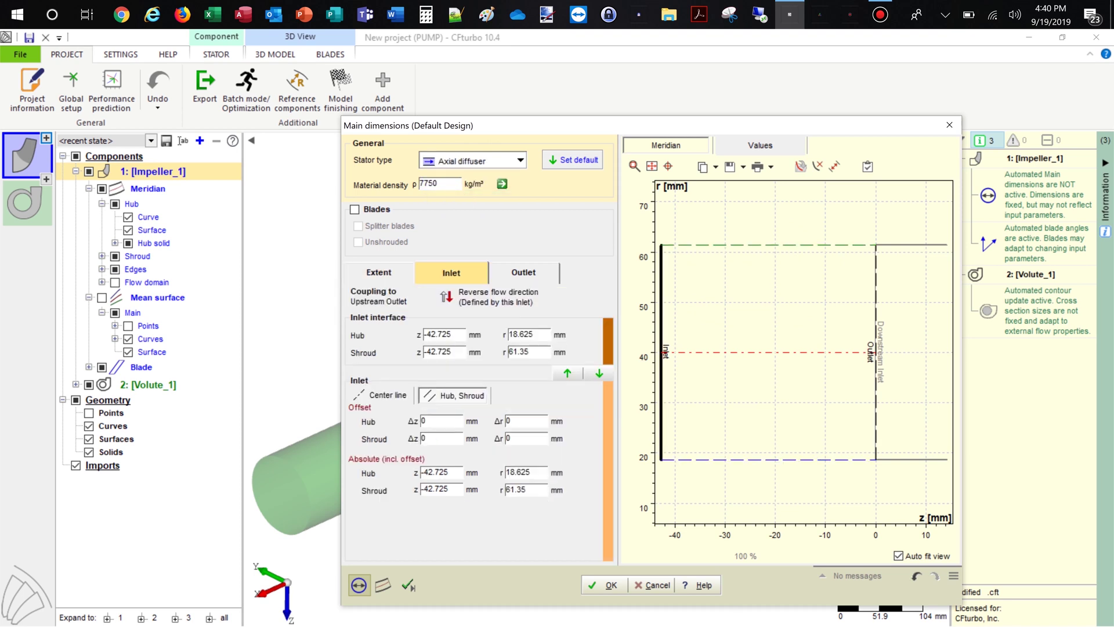
double_click(432, 334)
text(-100)
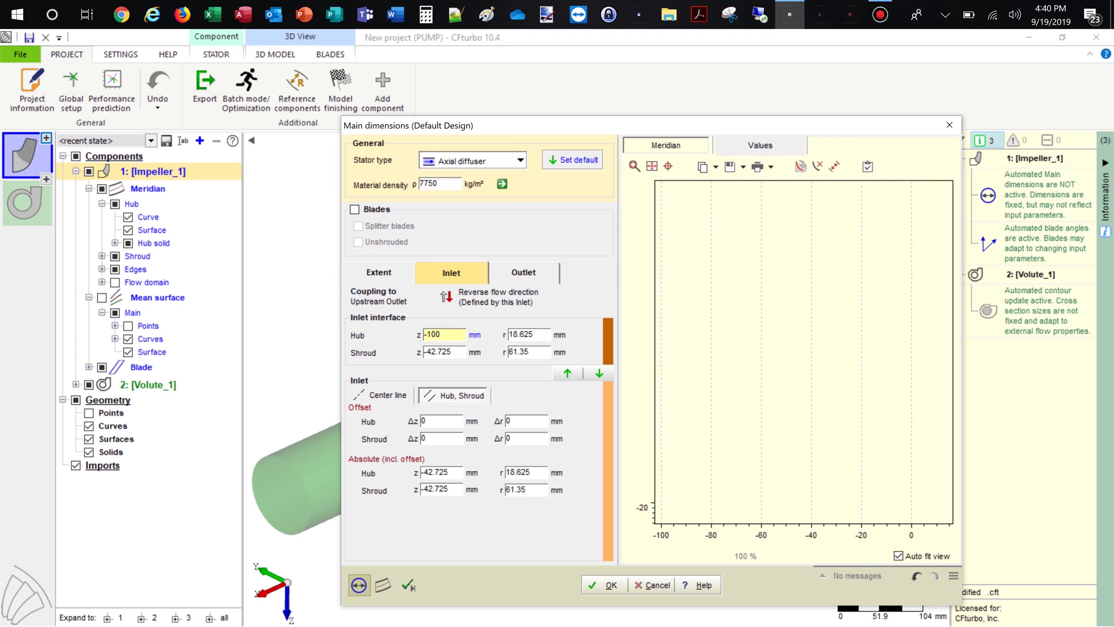
drag(452, 351, 427, 352)
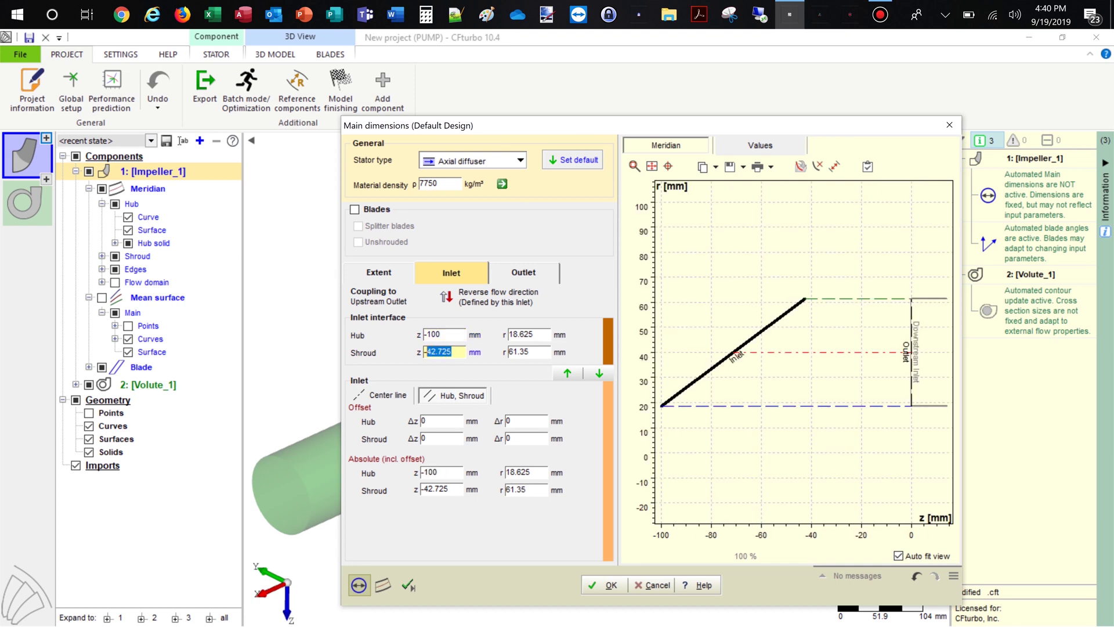
text(100)
click(441, 420)
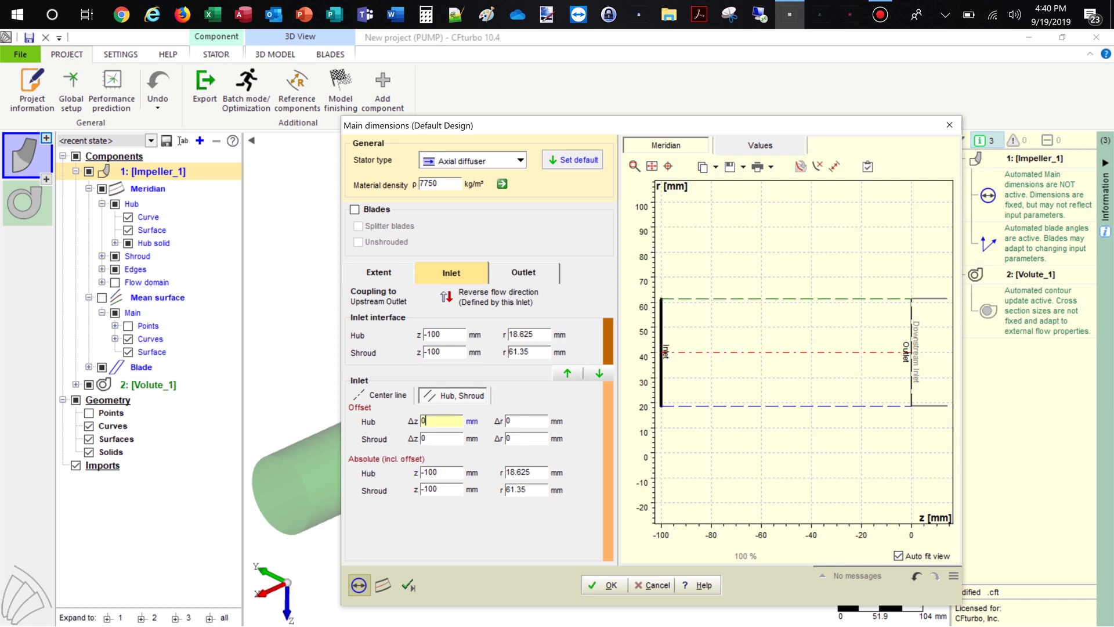
Step: Set the stator outlet's absolute z to -1 mm for hub and shroud, and complete its remaining design steps automatically
click(523, 272)
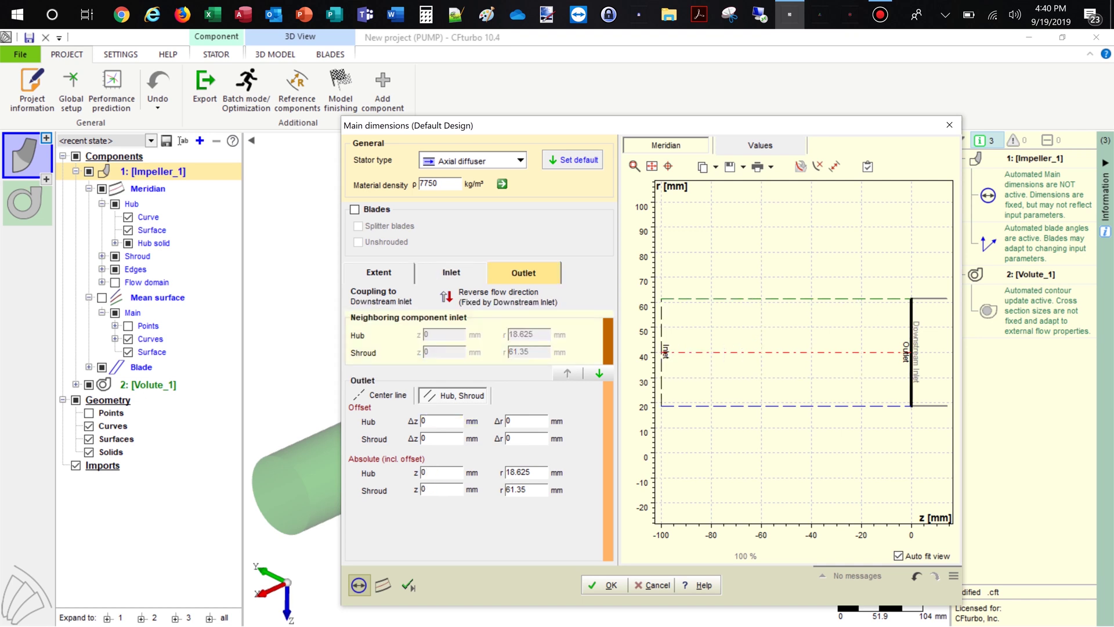
click(441, 472)
text(-1)
key(Tab)
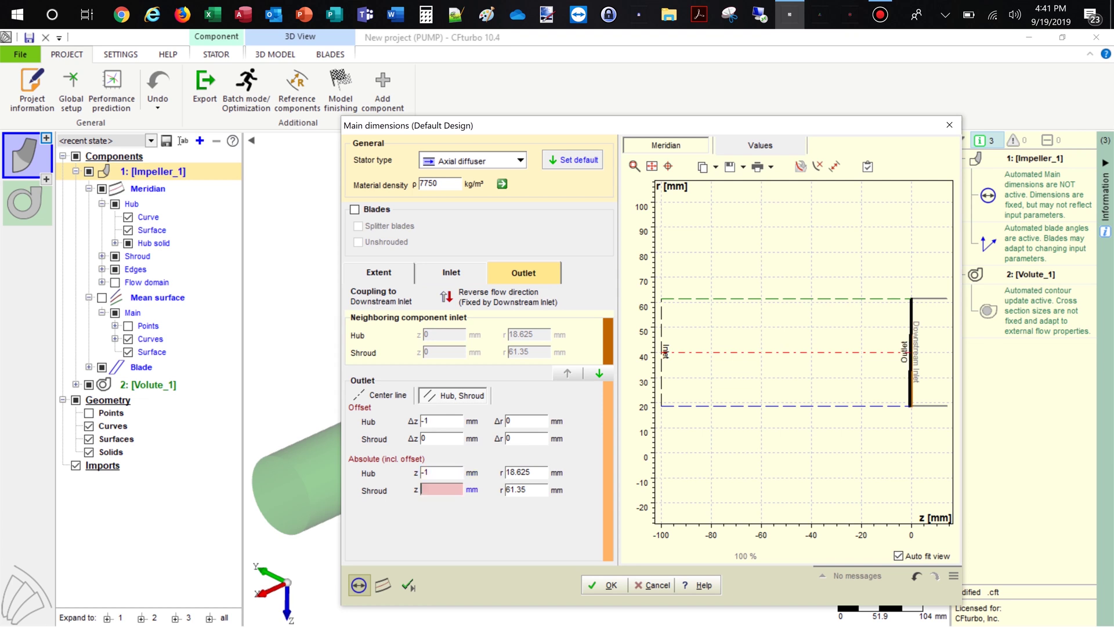
text(-1)
click(408, 585)
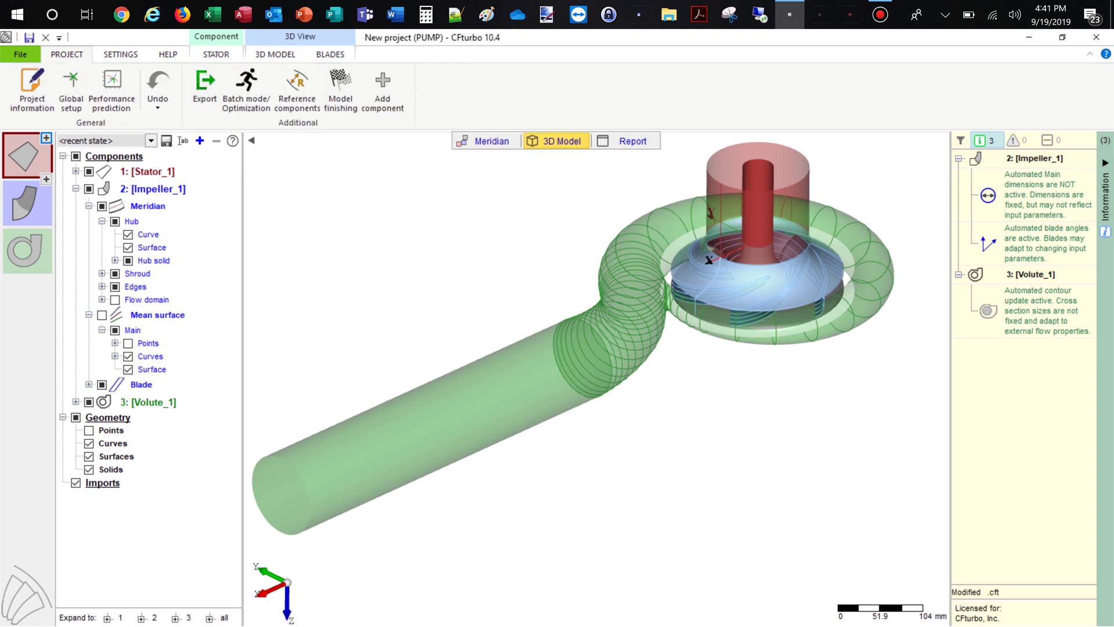
Step: Activate the secondary flow path design in the impeller's meridional contour
click(491, 141)
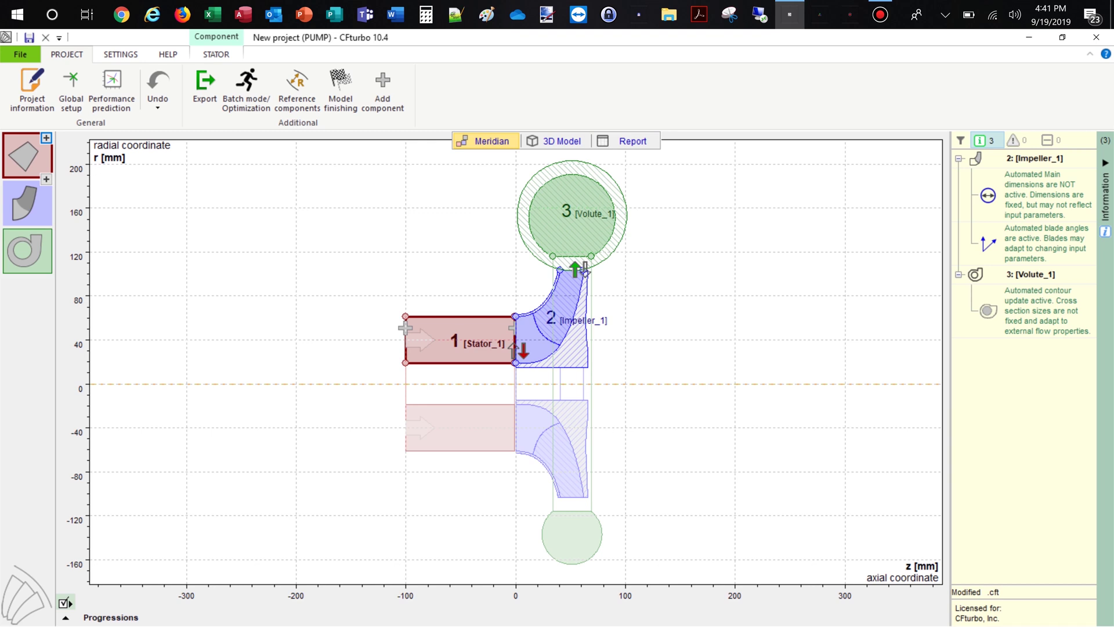
click(27, 203)
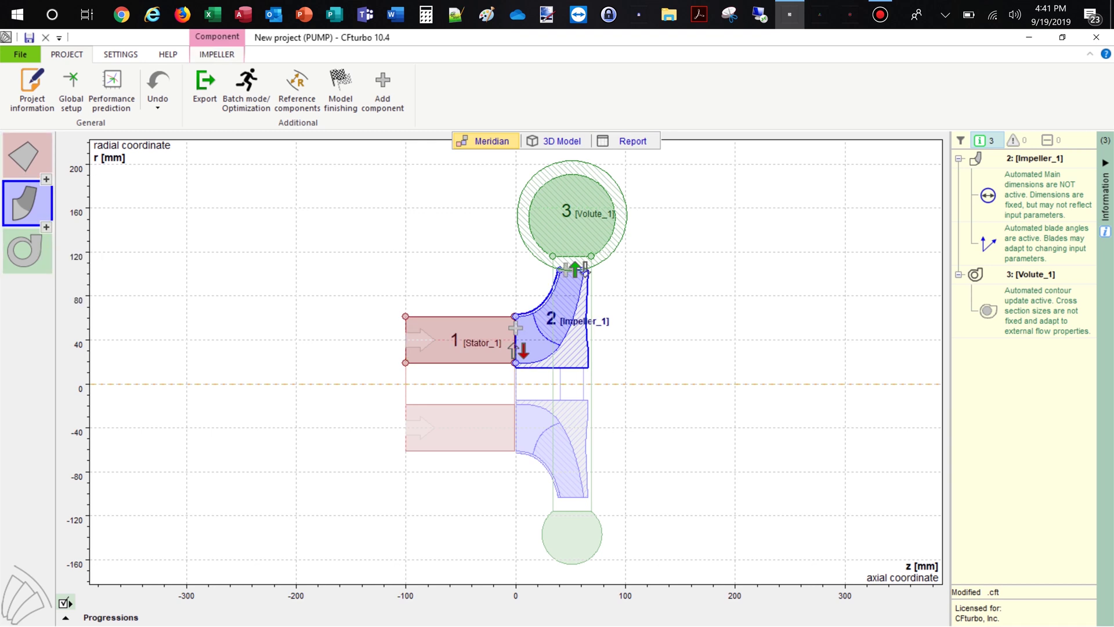
click(216, 54)
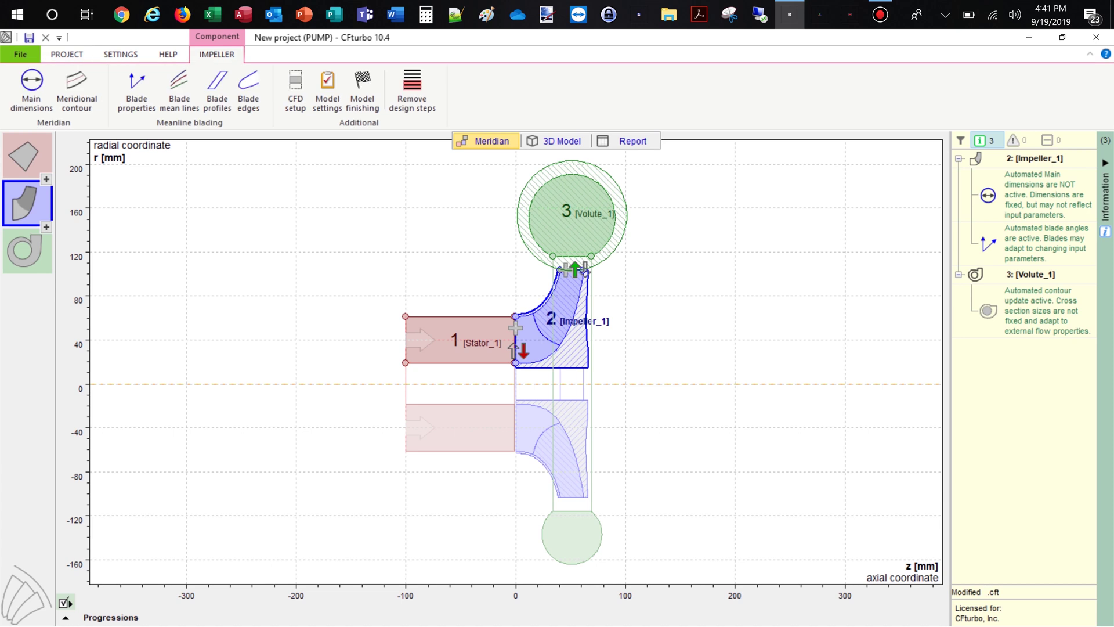
click(77, 90)
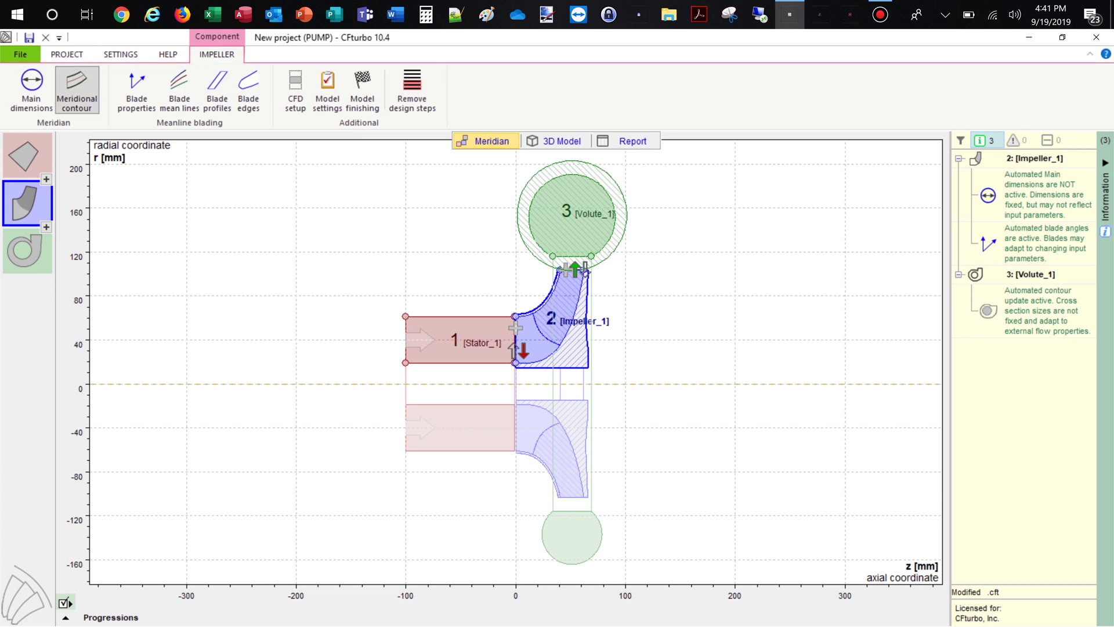
click(76, 90)
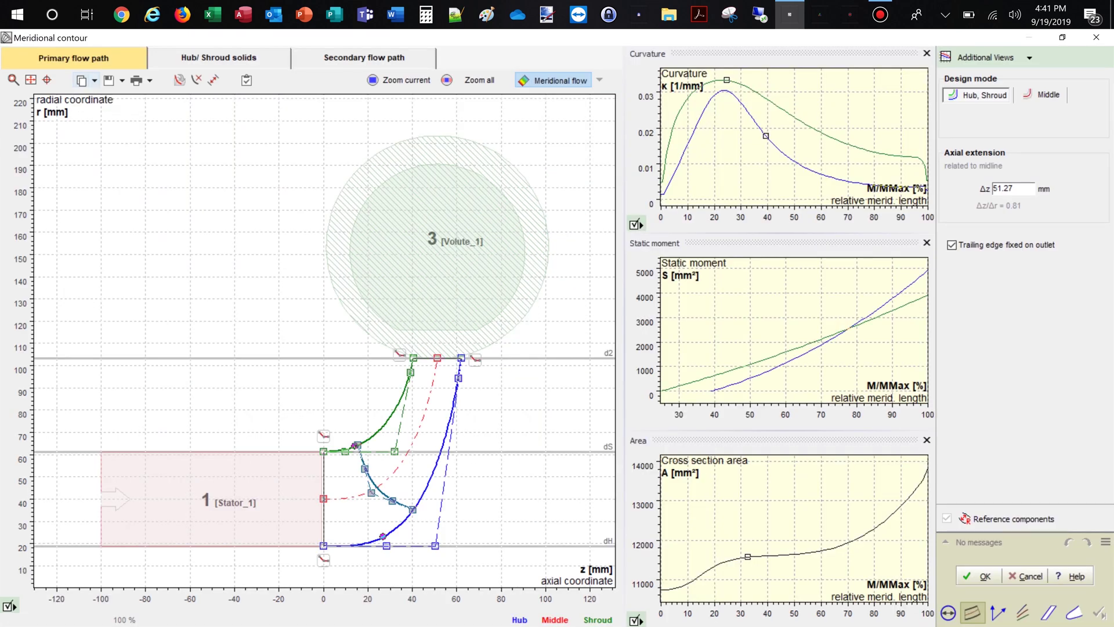
click(219, 57)
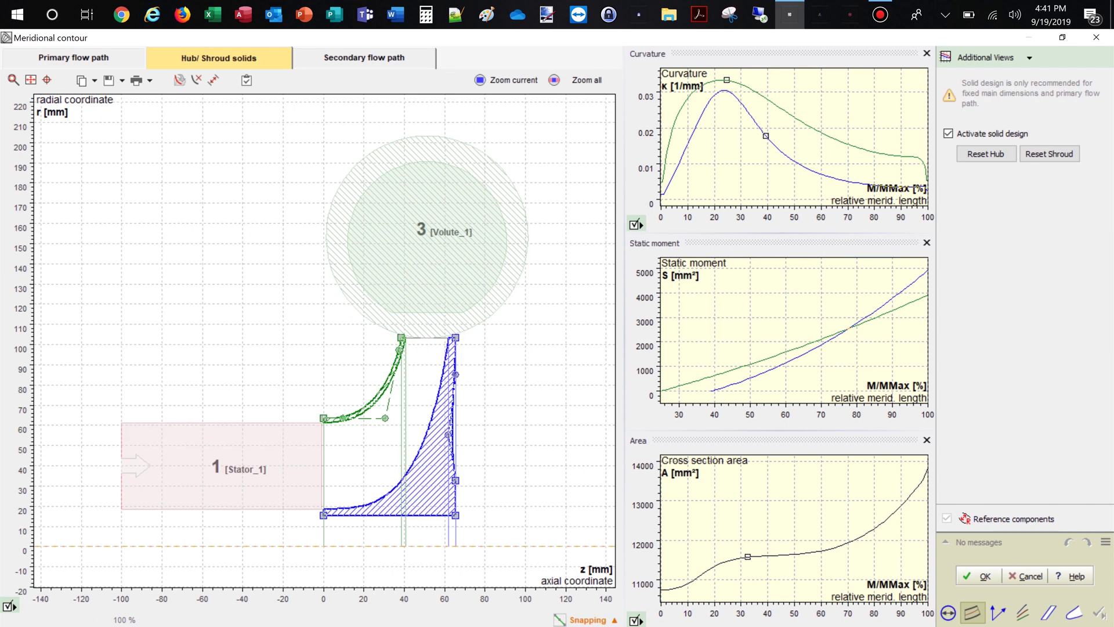
click(364, 57)
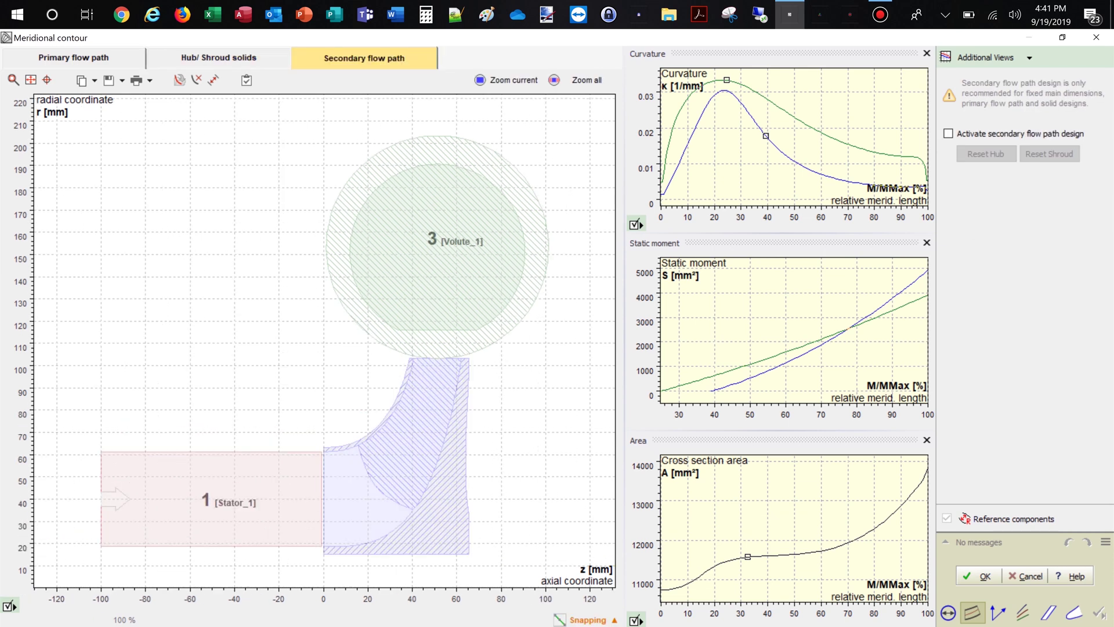
click(948, 133)
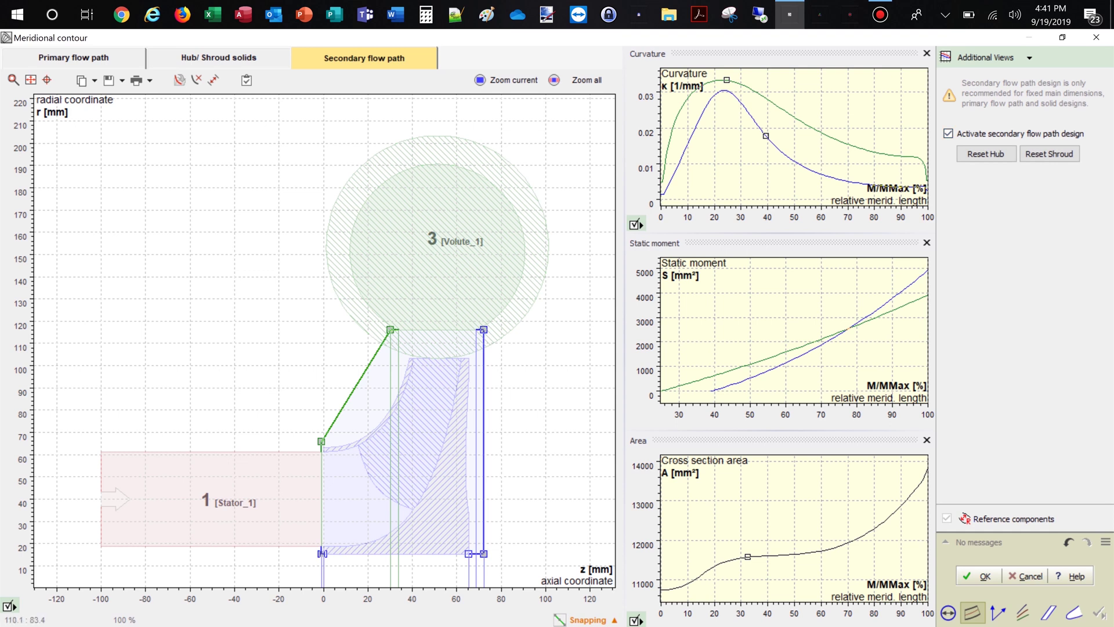
Step: Move the casing's outer corners to r about 104 mm, at z about 69 mm on hub and 34 mm on shroud, and straighten the hub-side wall
right_drag(539, 403, 532, 284)
scroll(532, 285, up, 5)
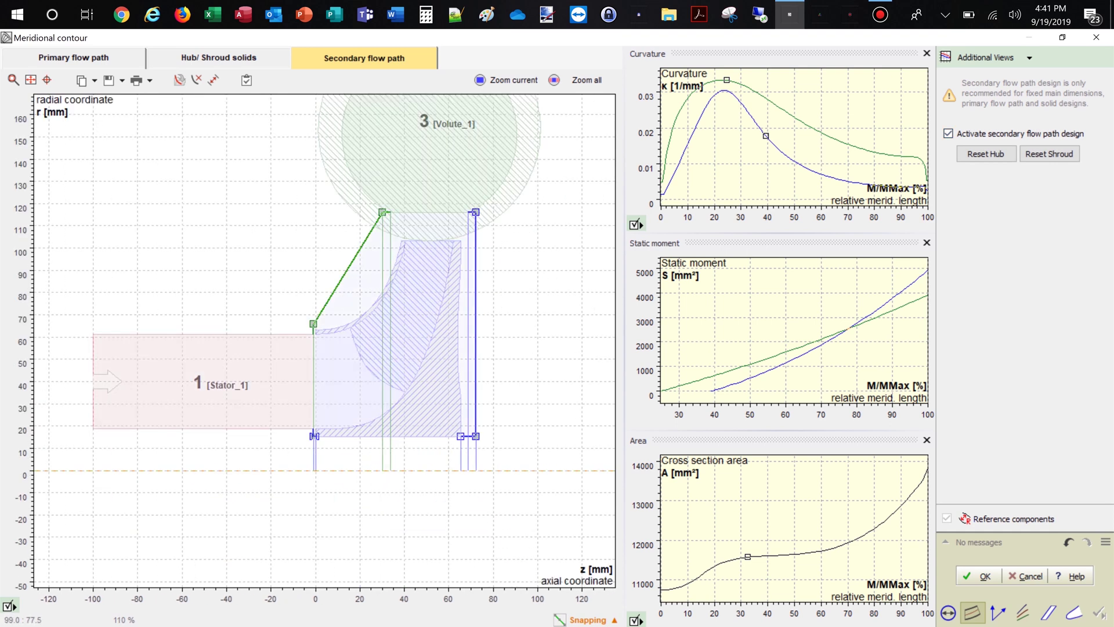
right_drag(537, 329, 589, 315)
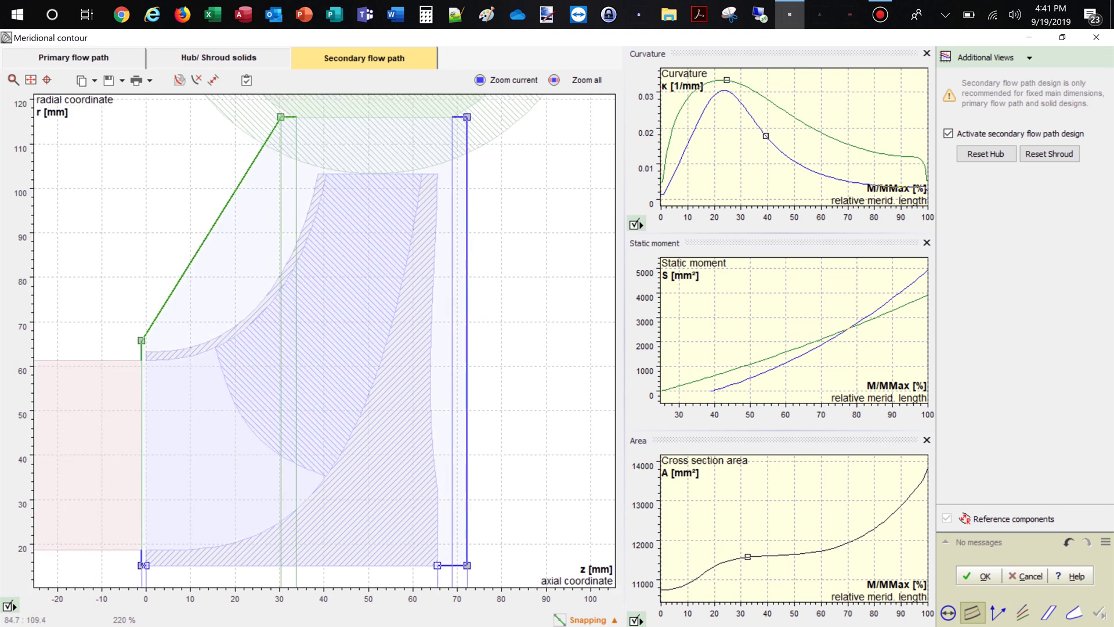
drag(467, 116, 452, 179)
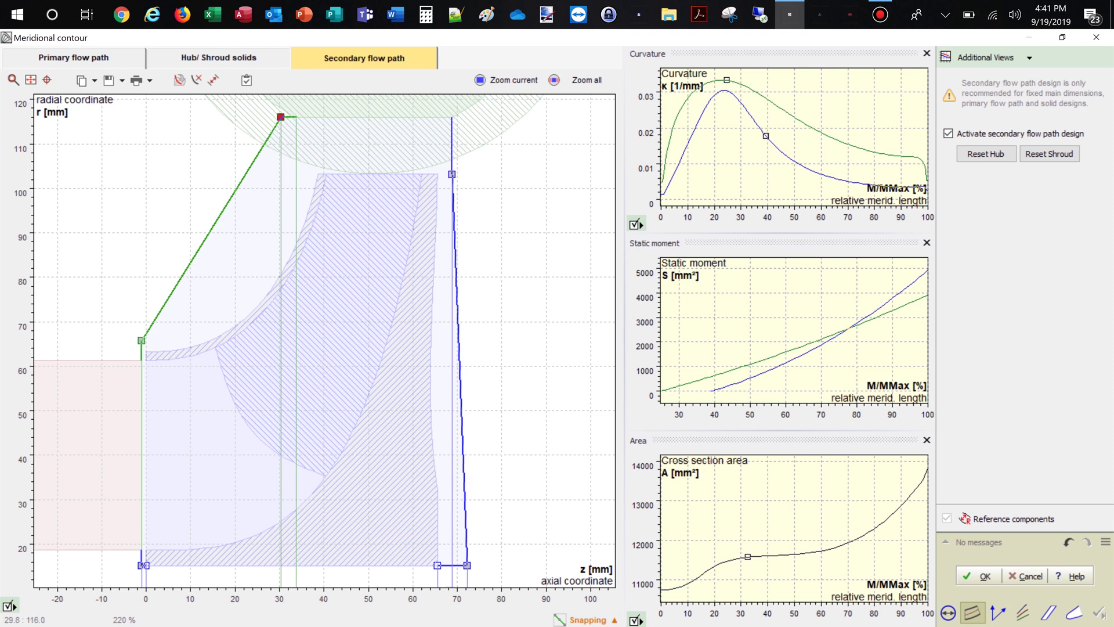
drag(281, 117, 296, 174)
drag(467, 564, 452, 564)
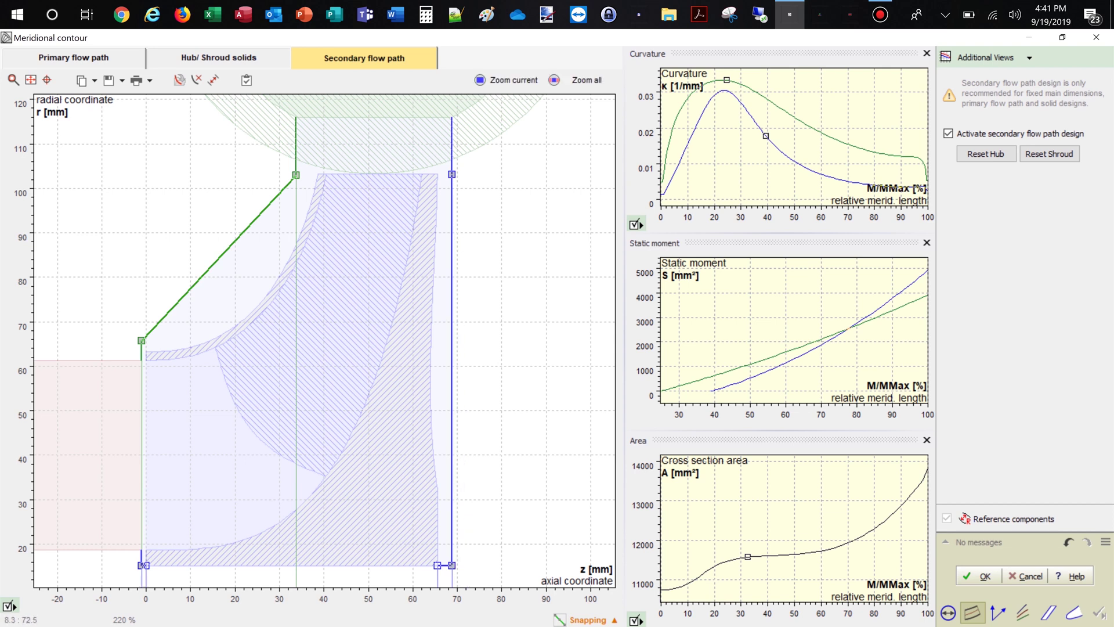
Step: Split the slanted shroud casing line at z about 6 mm and lower the split point level with the inlet-side point
right_click(174, 306)
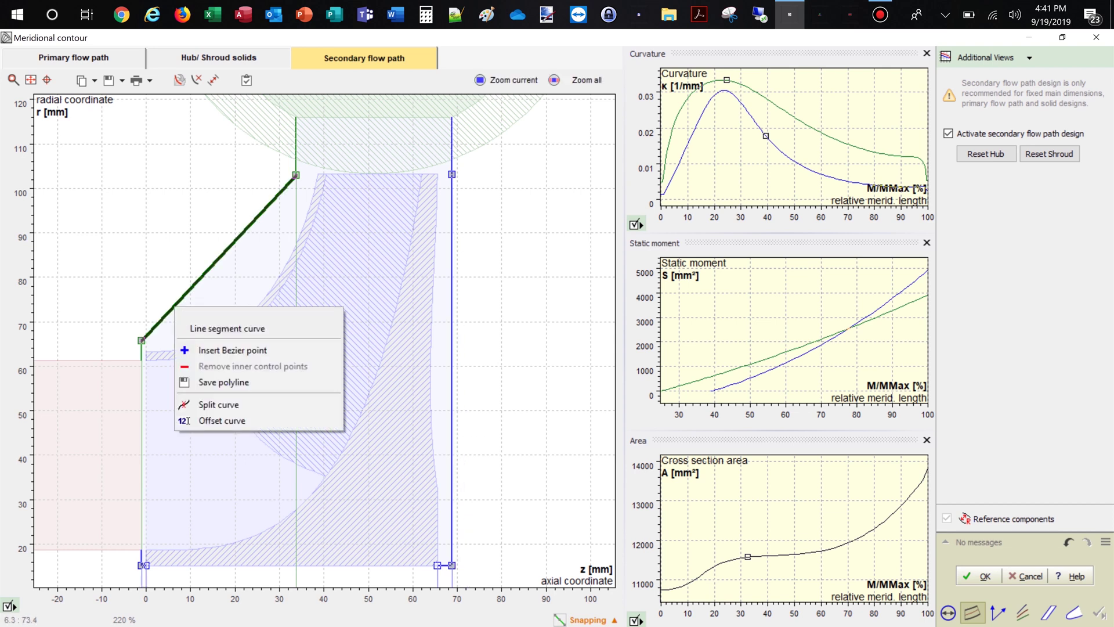
click(218, 404)
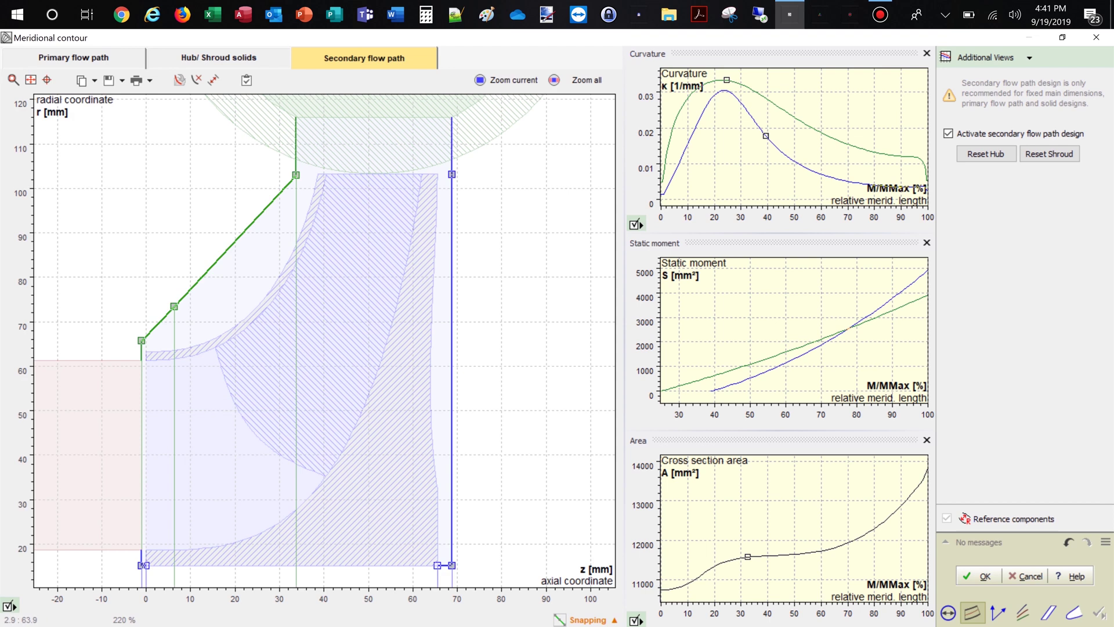
click(175, 306)
drag(174, 306, 174, 340)
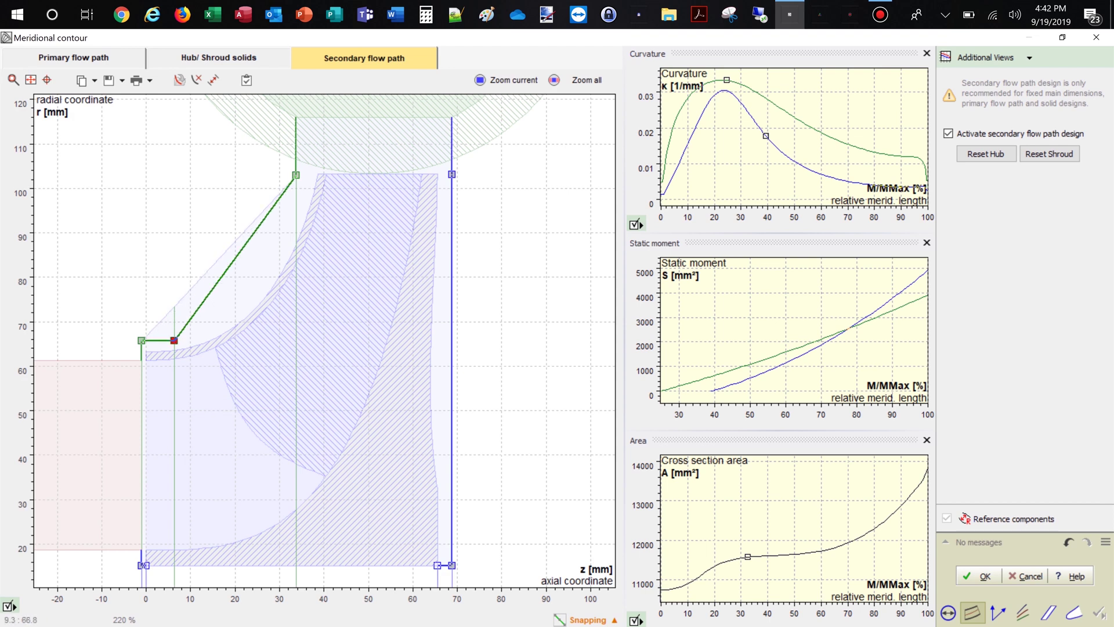
Step: Lower the shroud casing's inlet segment to r about 64 mm, extend its end to z about 7 mm, and accept the meridional contour
scroll(119, 271, up, 3)
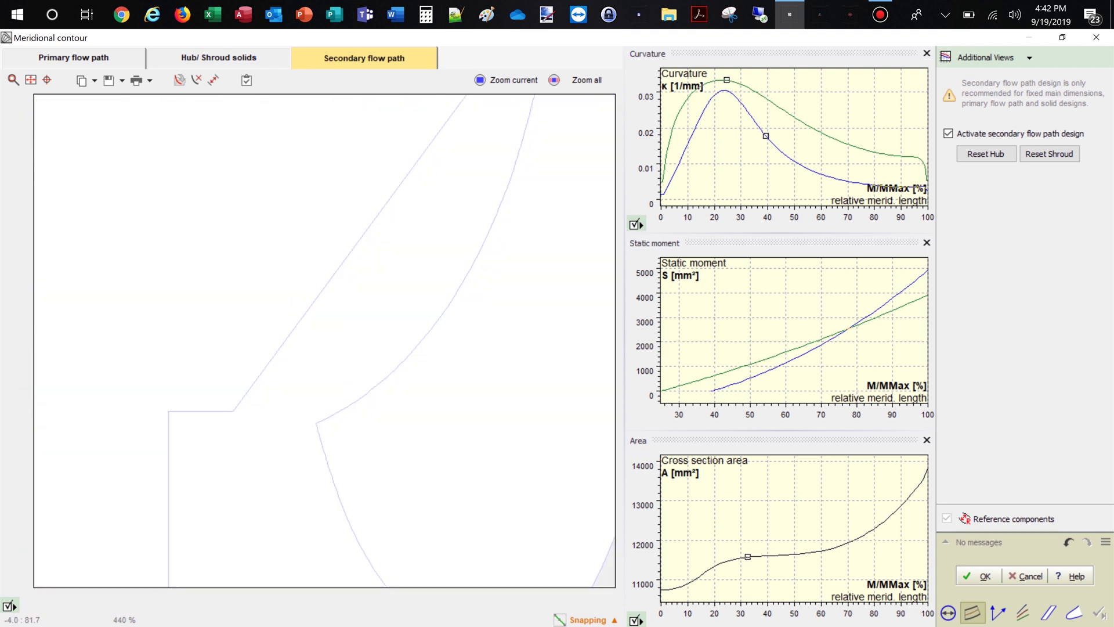
scroll(261, 239, up, 3)
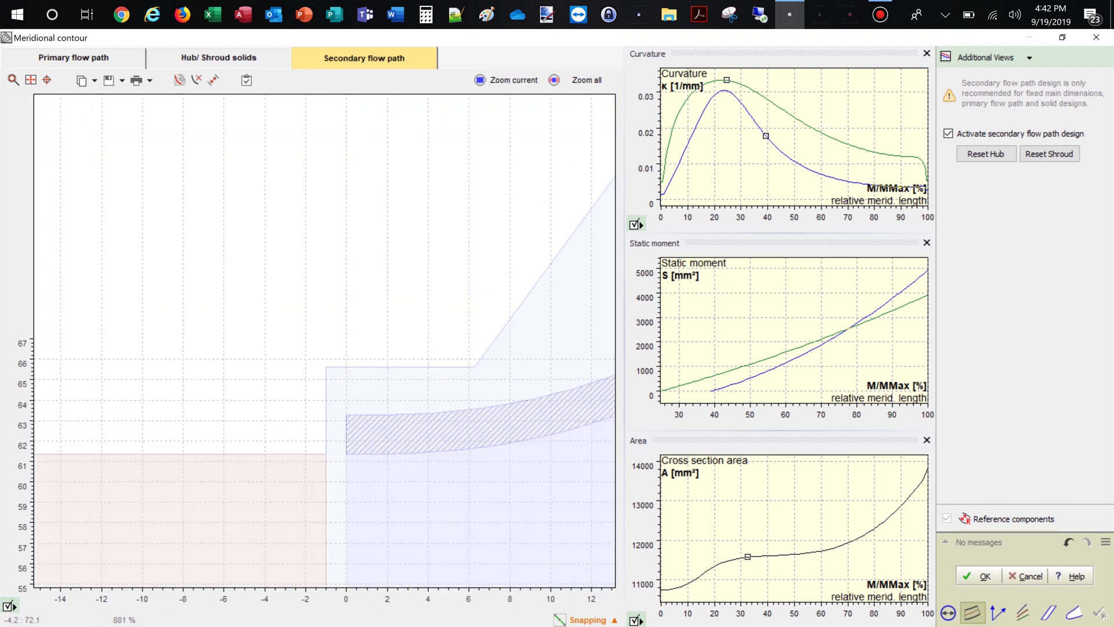
scroll(297, 256, up, 1)
right_drag(298, 257, 287, 172)
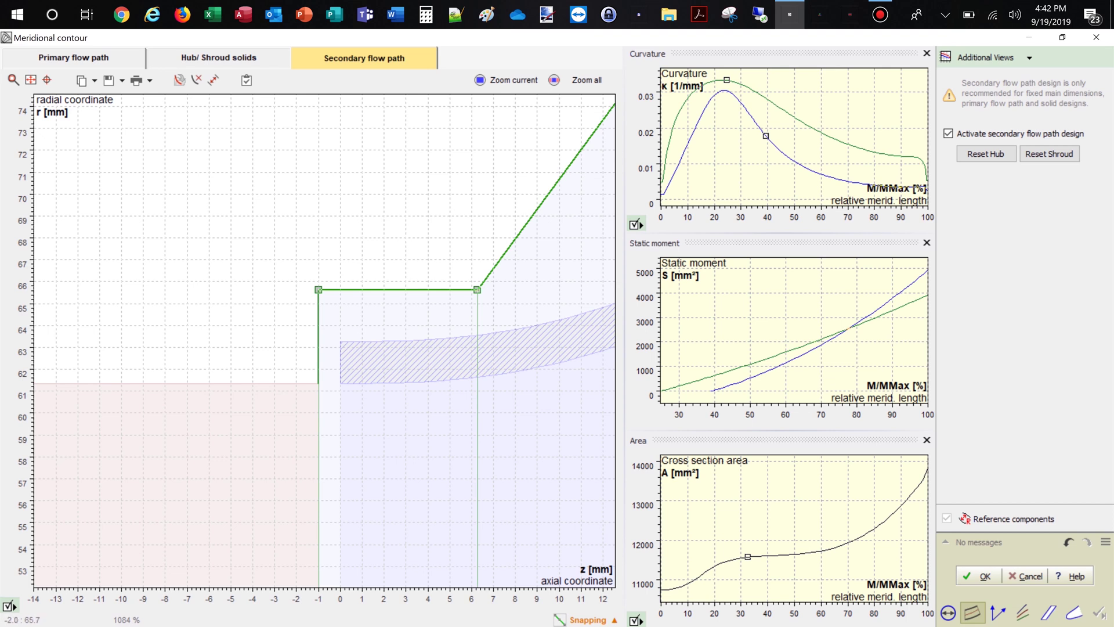
drag(318, 289, 318, 324)
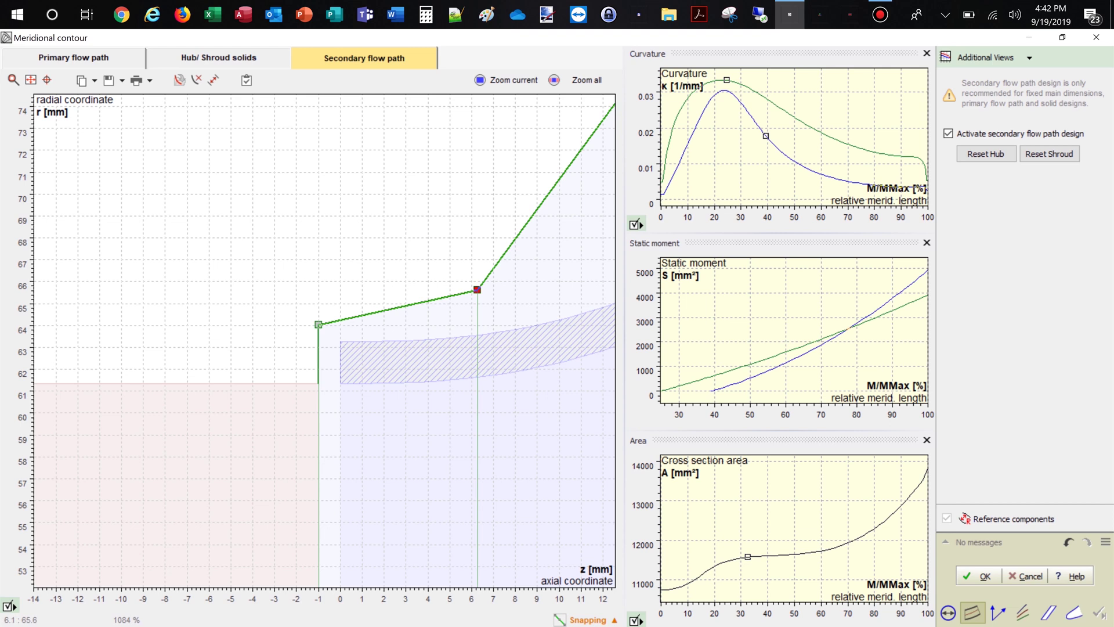
mouse_move(477, 289)
mouse_down()
mouse_move(477, 325)
mouse_move(493, 324)
mouse_up()
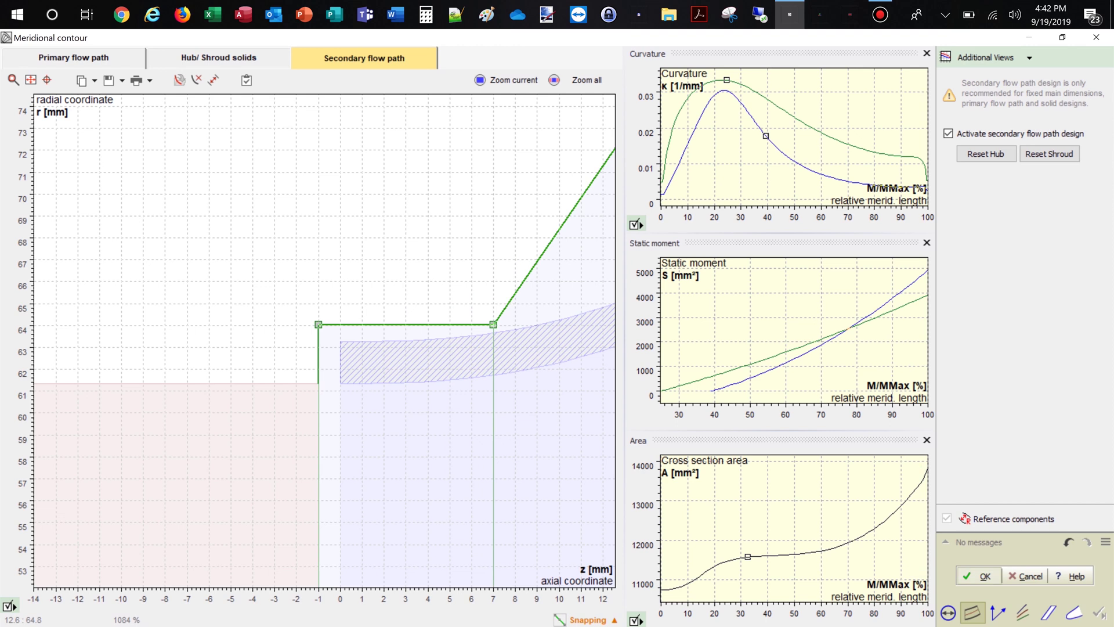
click(981, 575)
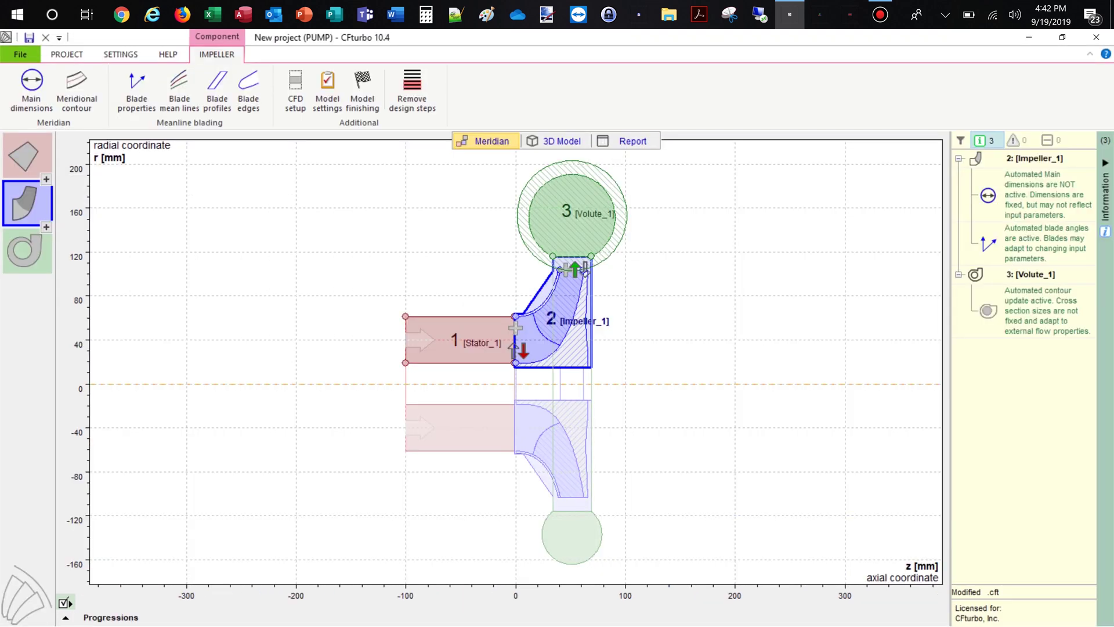
Step: Show the pump in the 3D model view and save the project as CP nq37
click(556, 141)
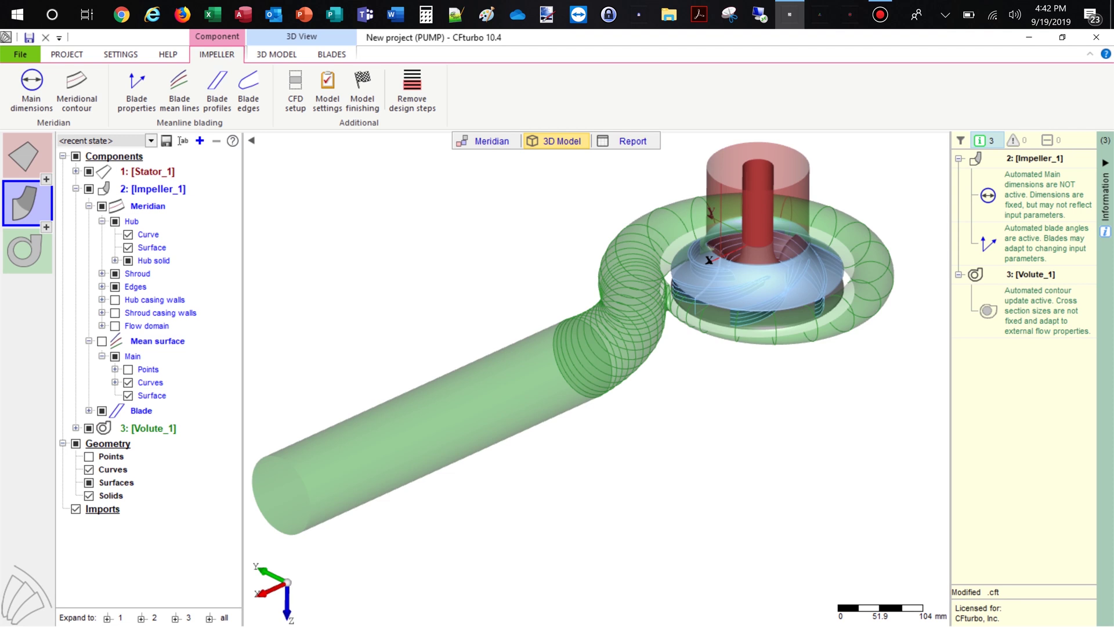
click(21, 54)
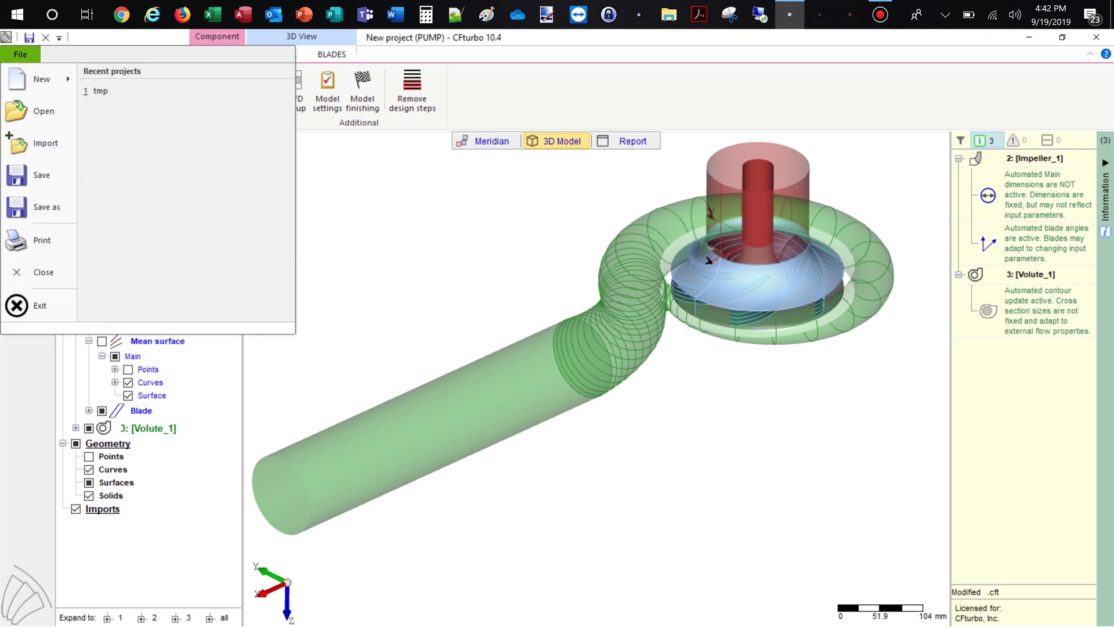
click(41, 207)
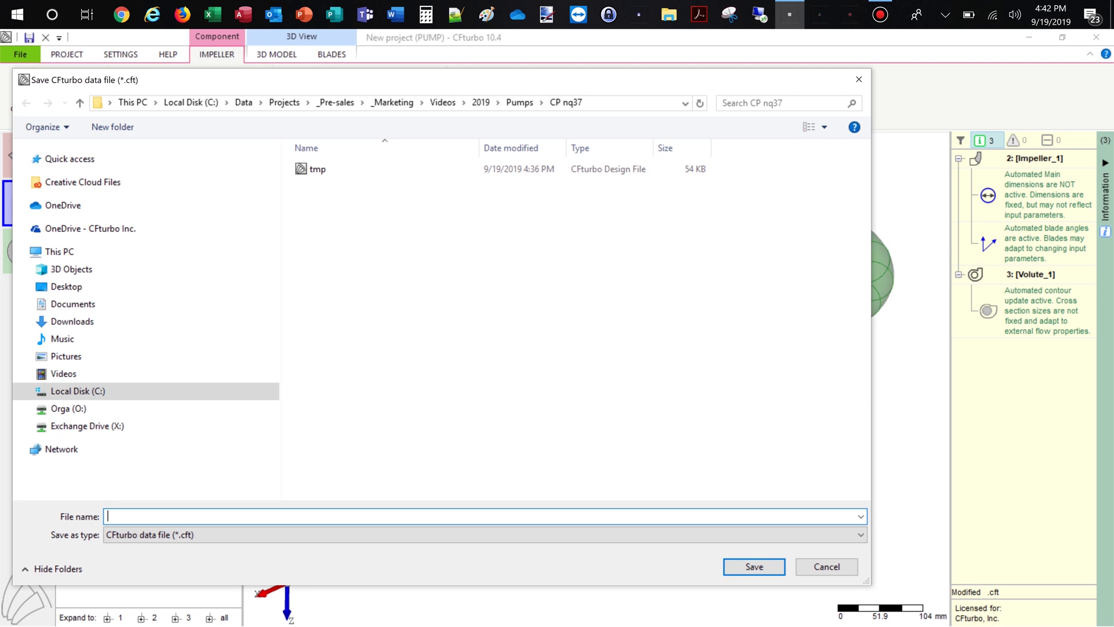
text(CP nq37)
key(Return)
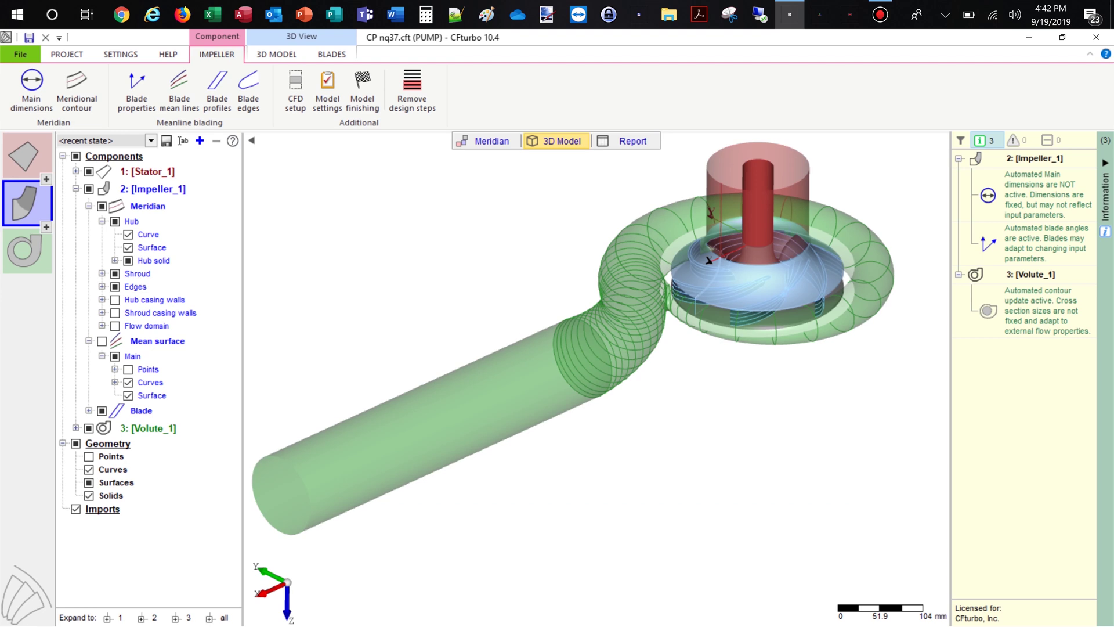
Step: Set up a project export with the Simerics CFD interface and include the stator, impeller and volute
click(66, 54)
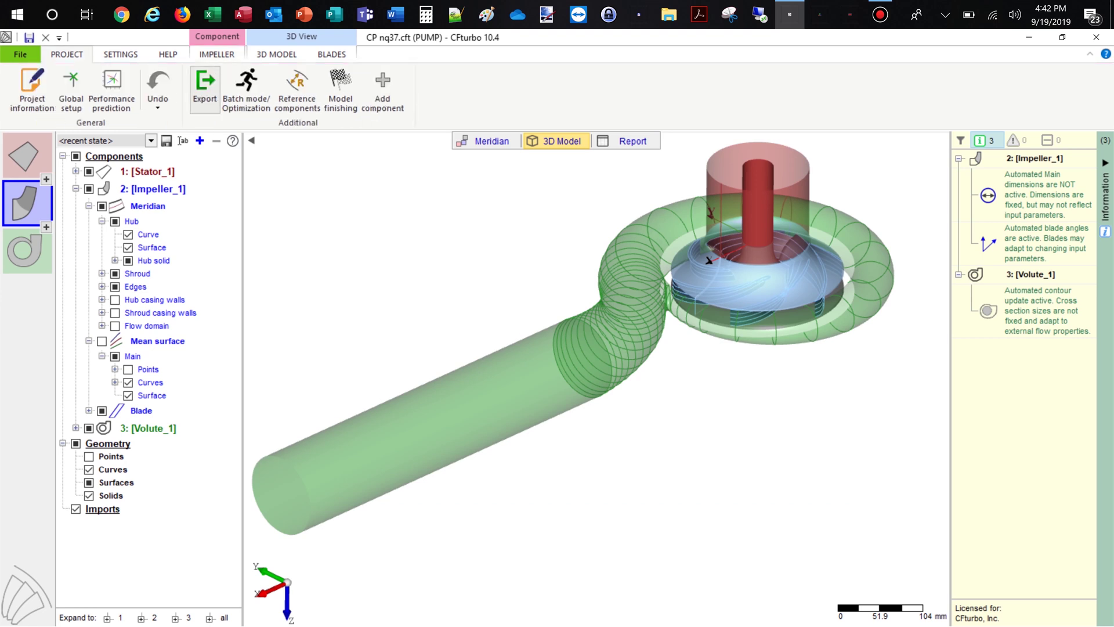
click(205, 90)
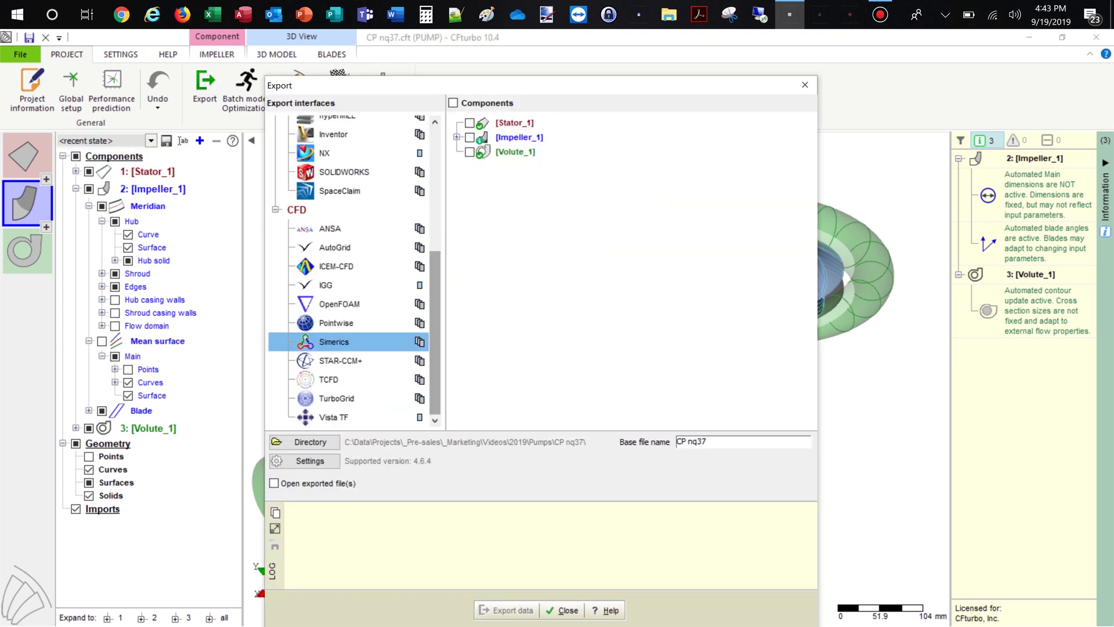
scroll(348, 270, up, 5)
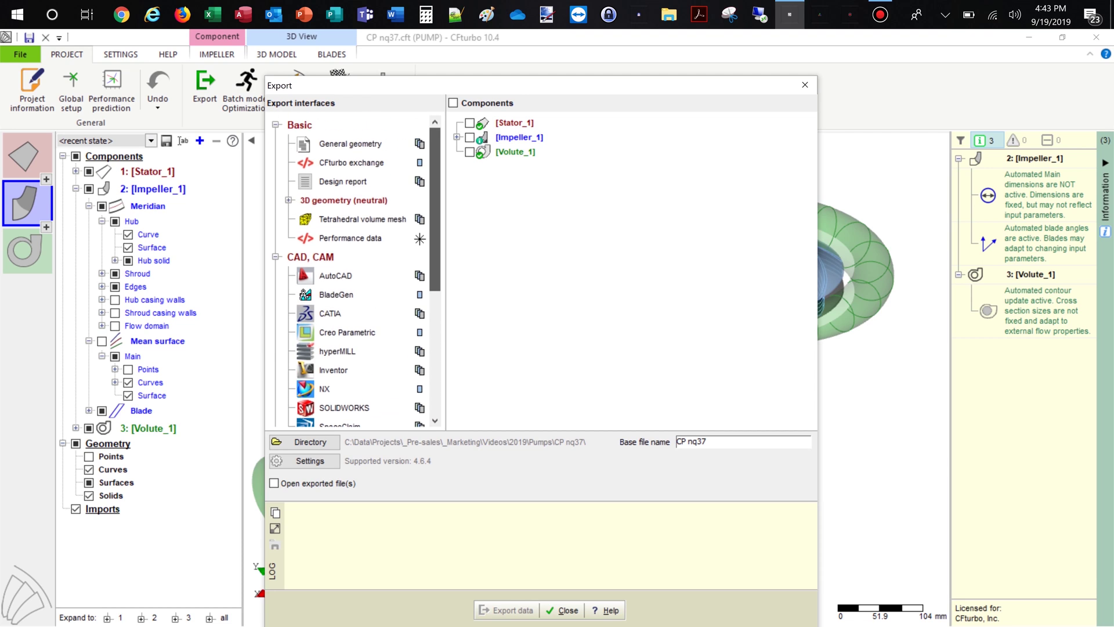
scroll(354, 272, down, 4)
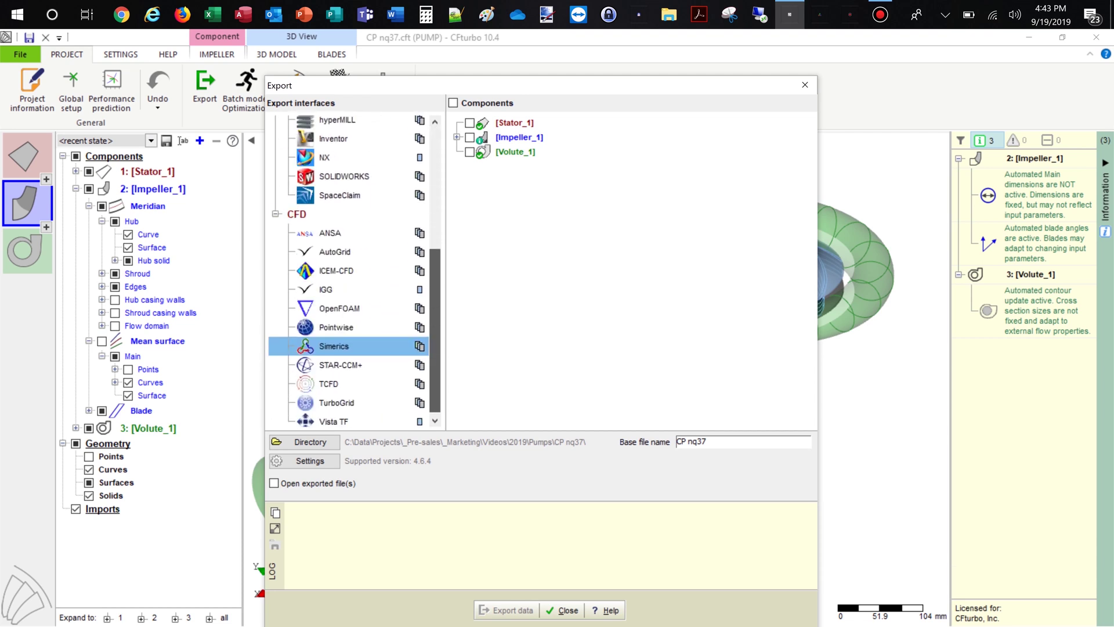
click(453, 103)
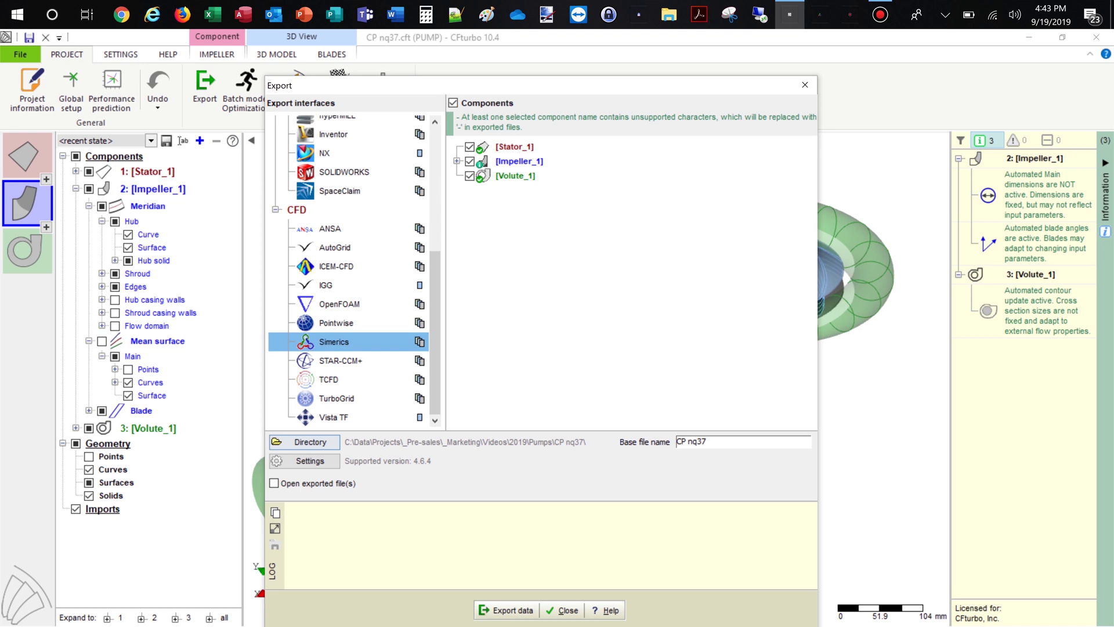
Step: Enable local cell sizes on surfaces in the Simerics mesh settings, try the Fine preset and return to Middle
click(307, 460)
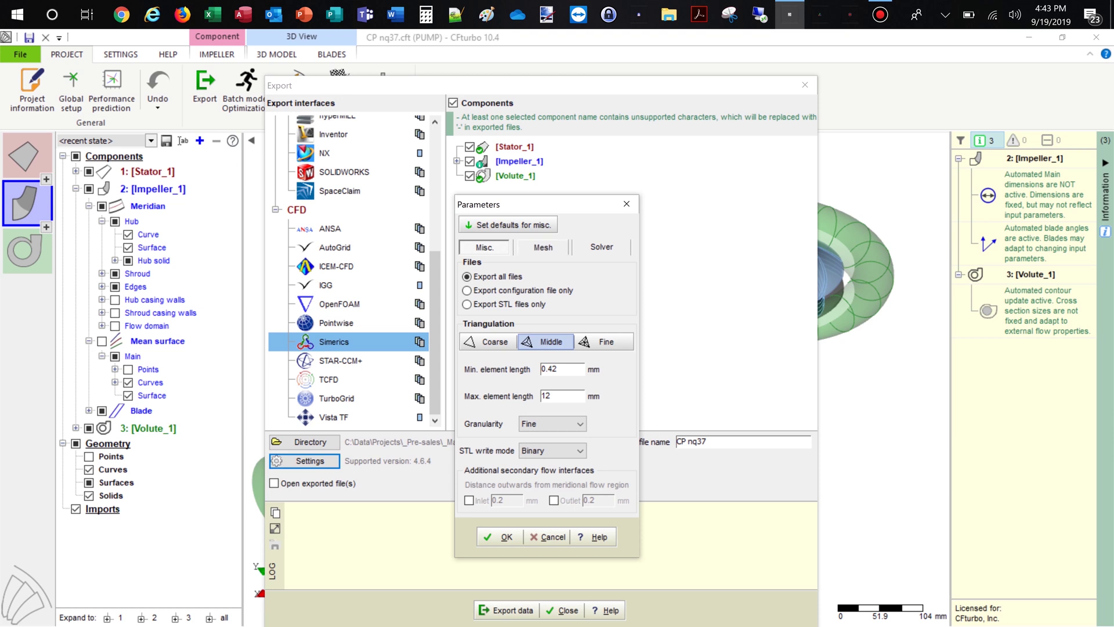
click(542, 247)
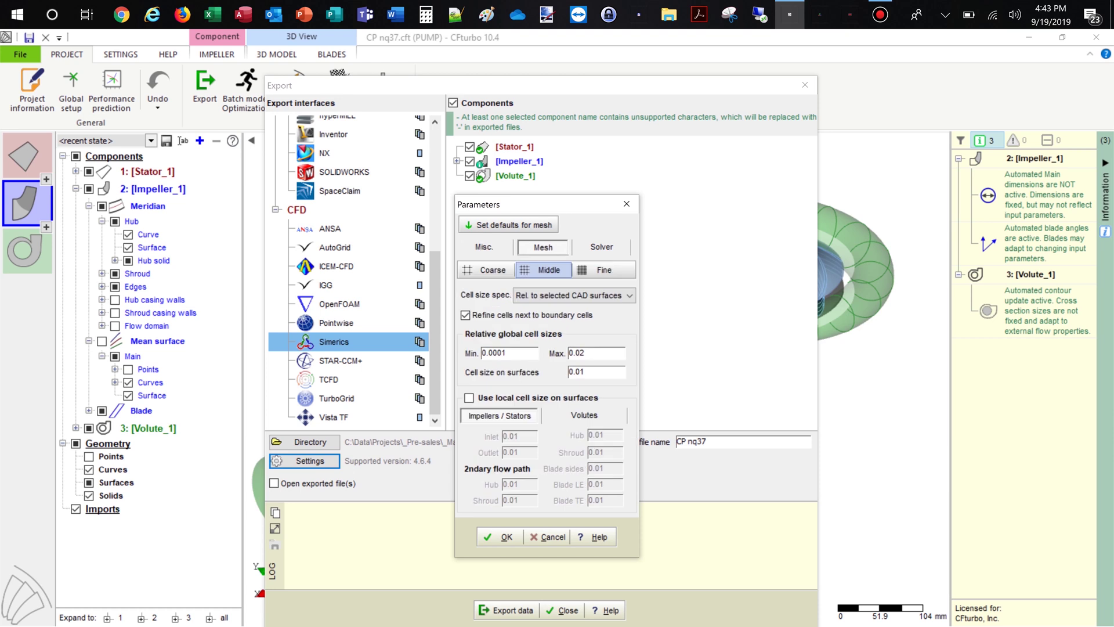
click(469, 398)
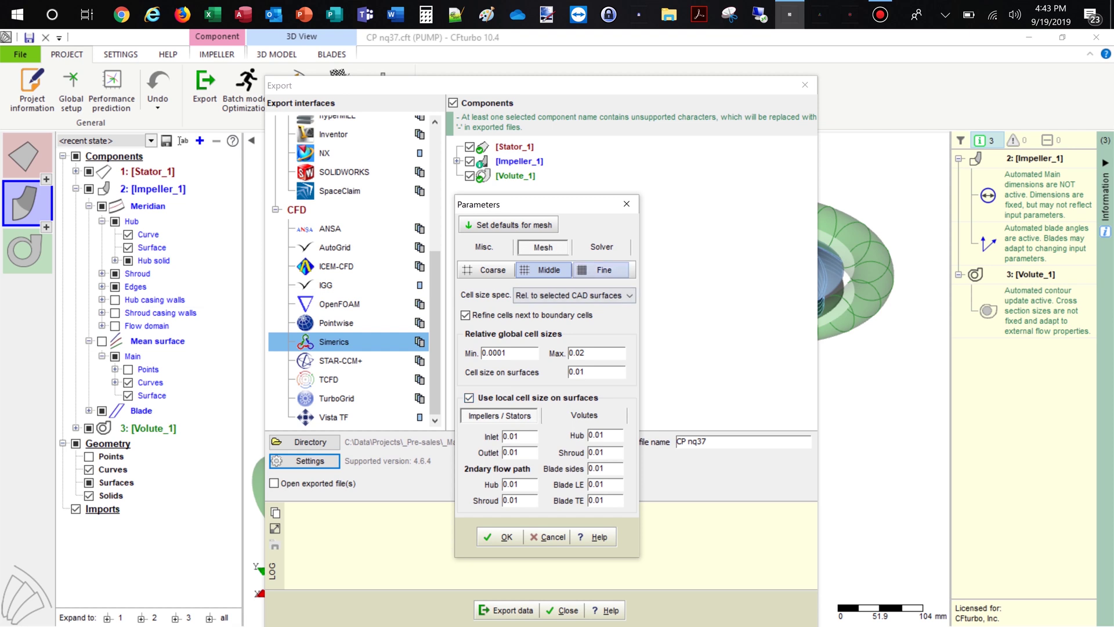
click(604, 270)
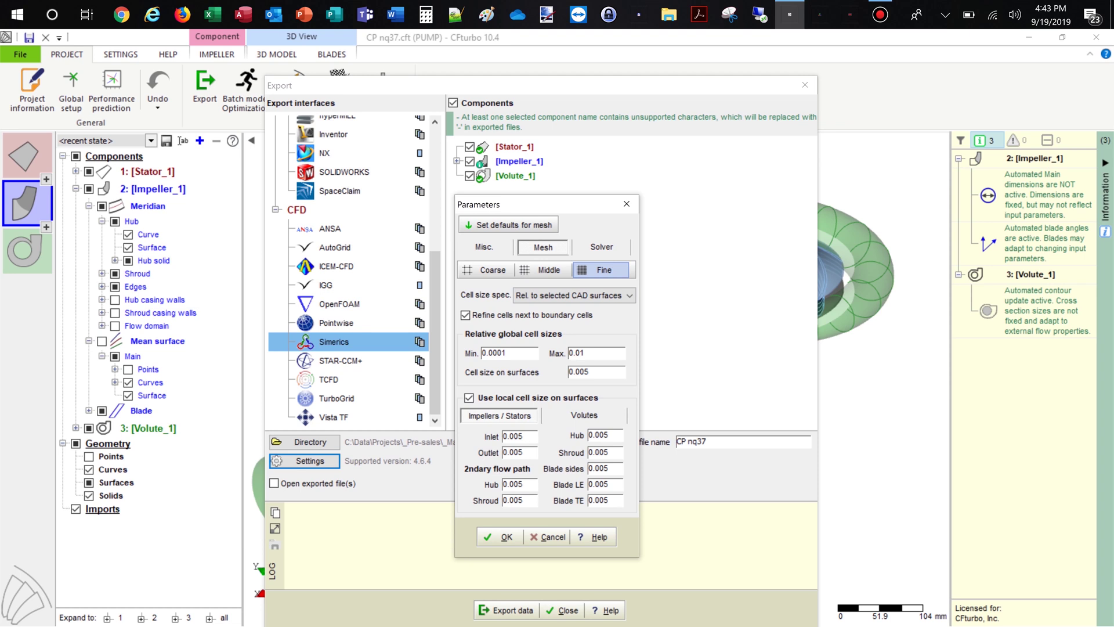
click(543, 270)
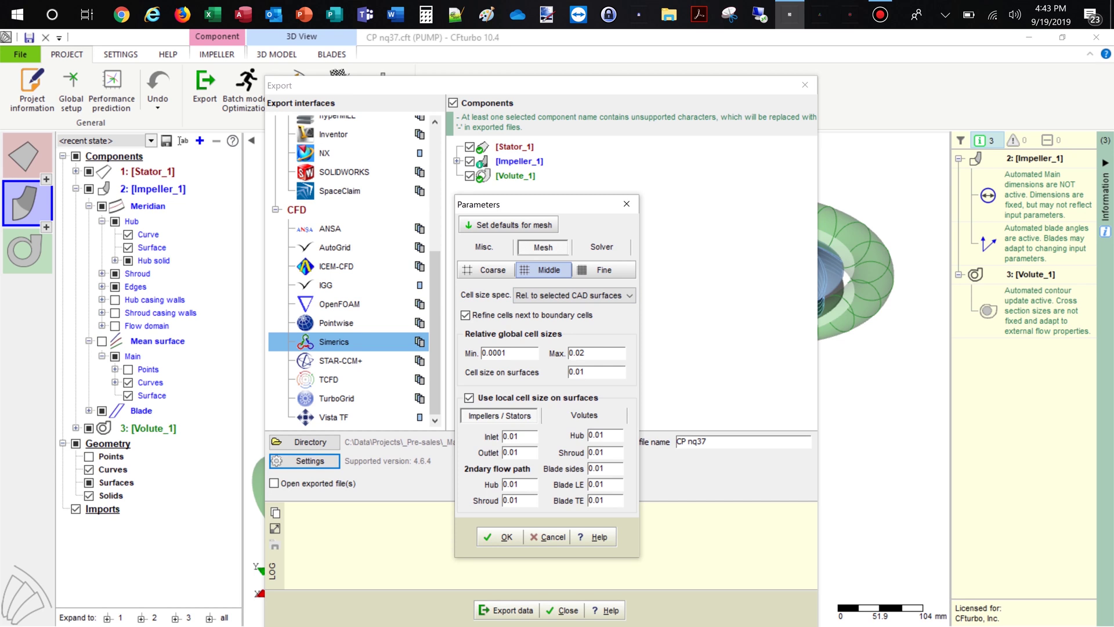
Step: Set both the velocity and pressure numeric schemes to 2nd Order Upwind in the Simerics solver settings and accept the parameters
click(601, 247)
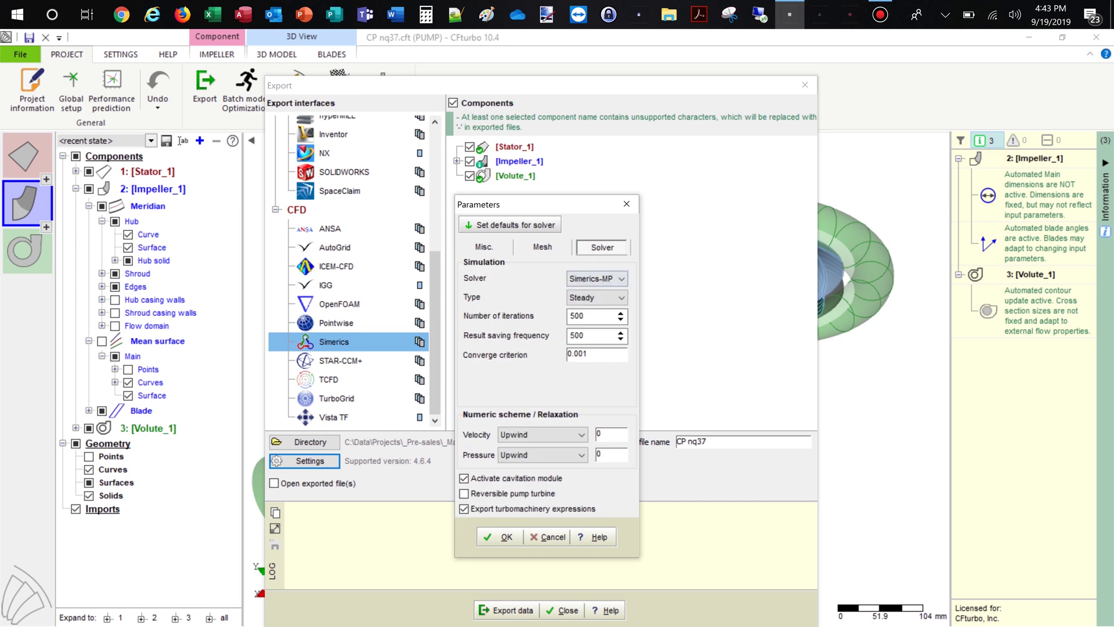
click(597, 297)
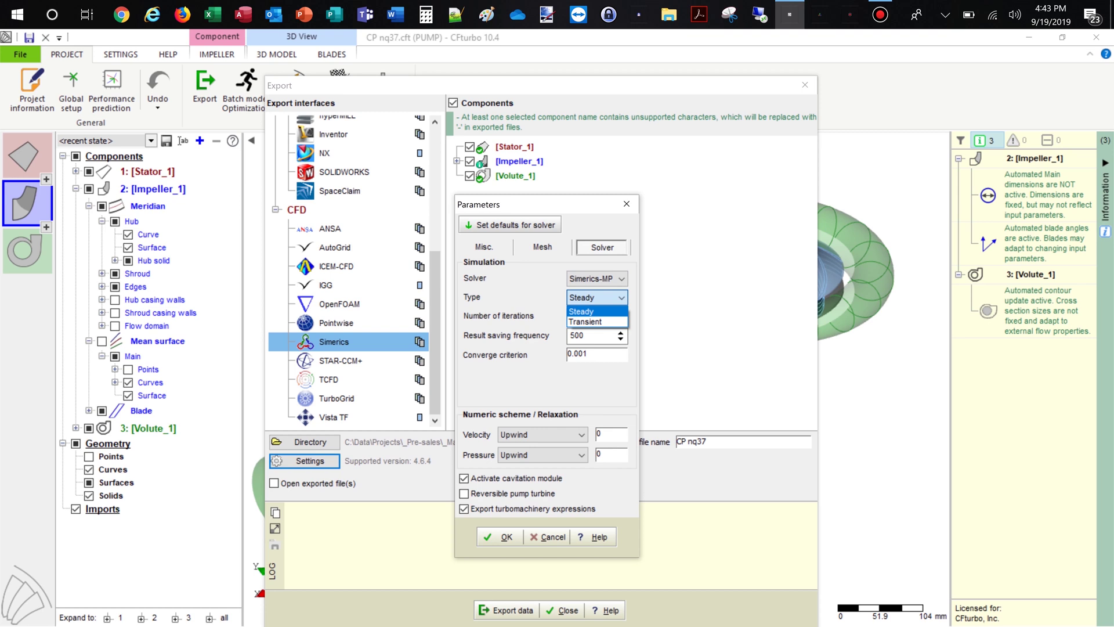
click(596, 297)
click(543, 434)
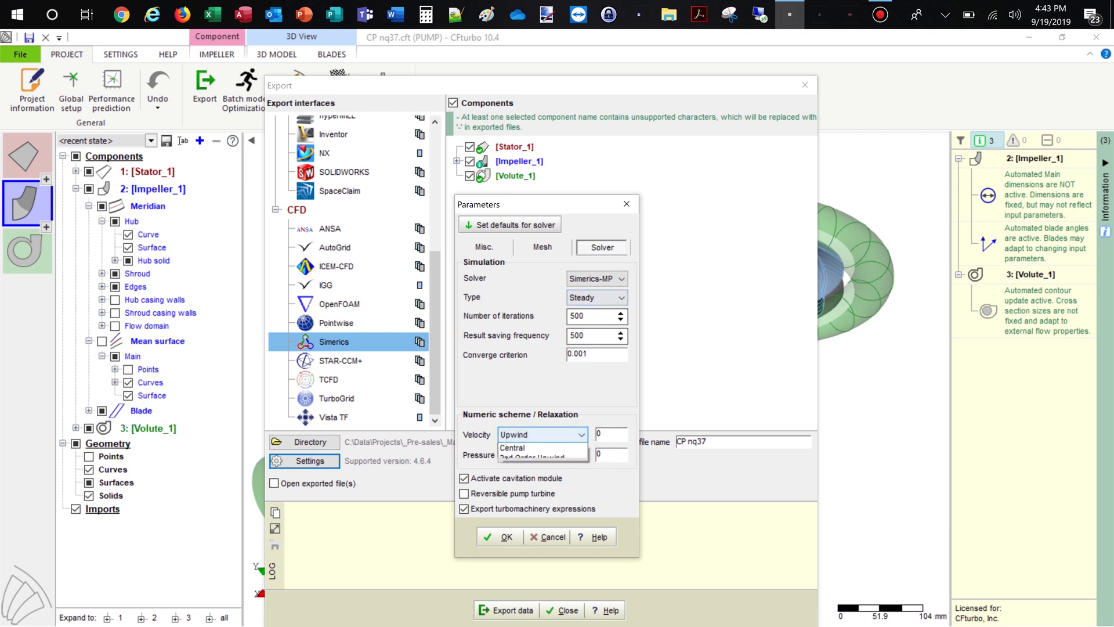
click(532, 468)
click(543, 454)
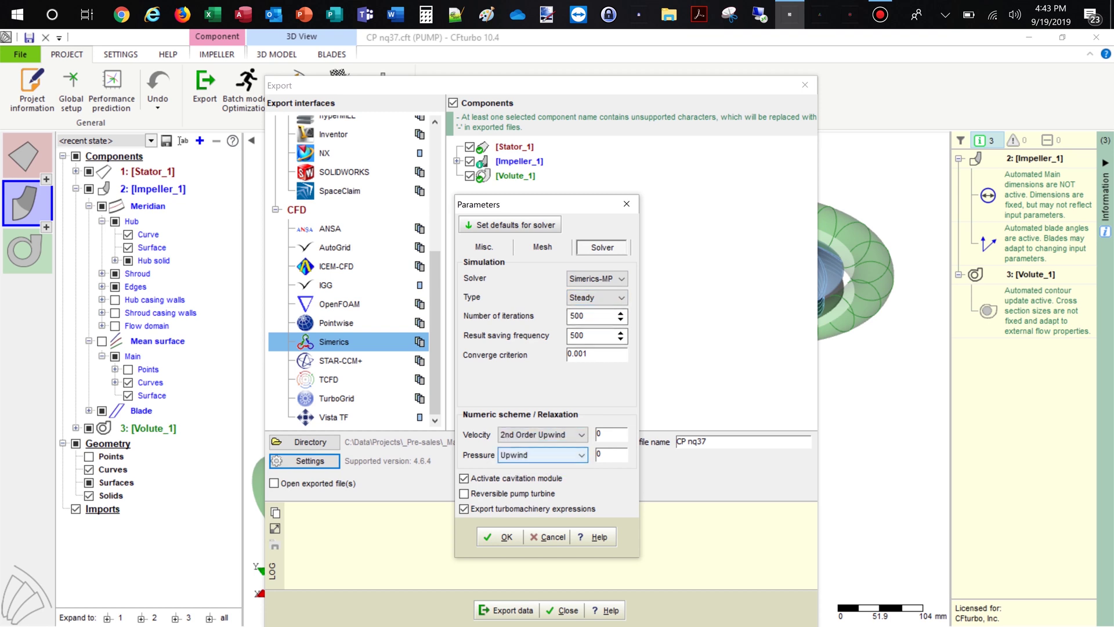
click(532, 489)
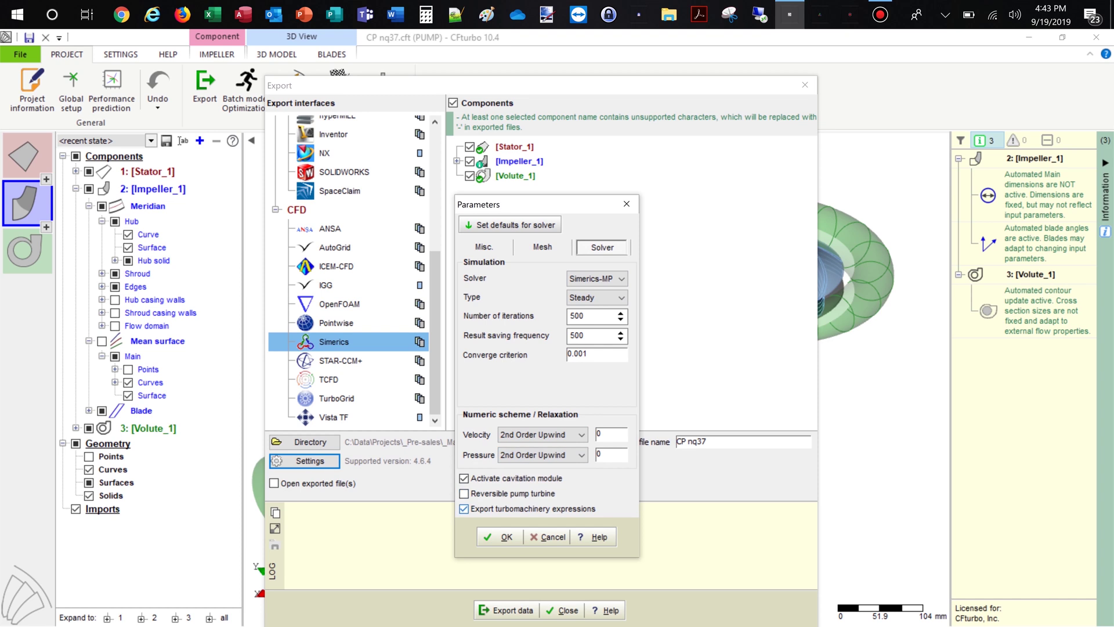
click(502, 536)
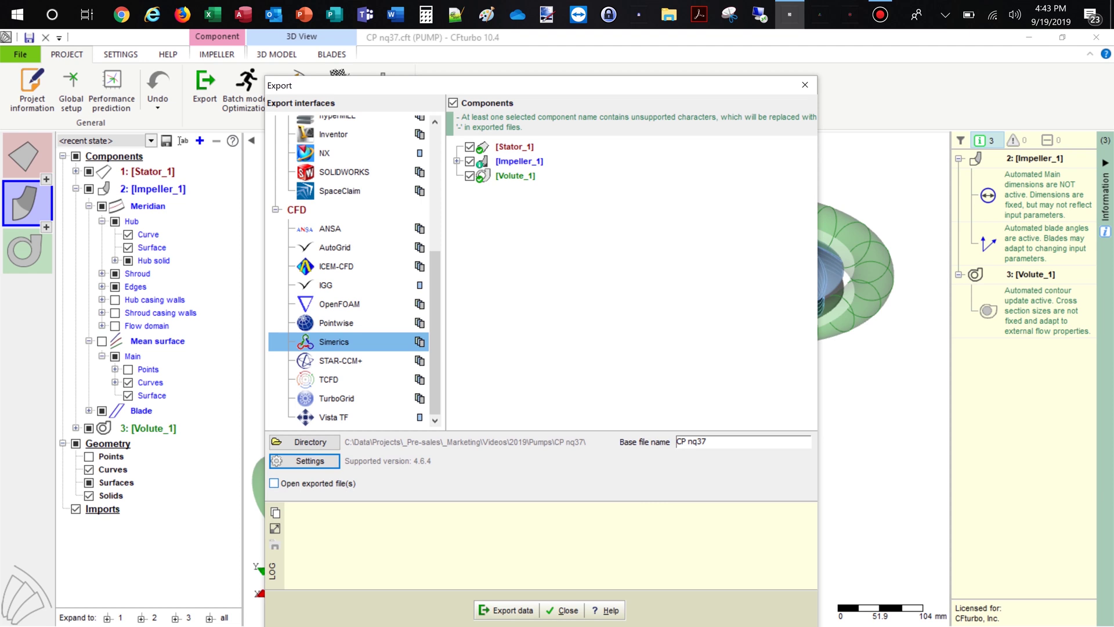
Step: Enable opening of exported files with version 5.0.0, run the Simerics export and start, and switch to Simerics MP
click(274, 483)
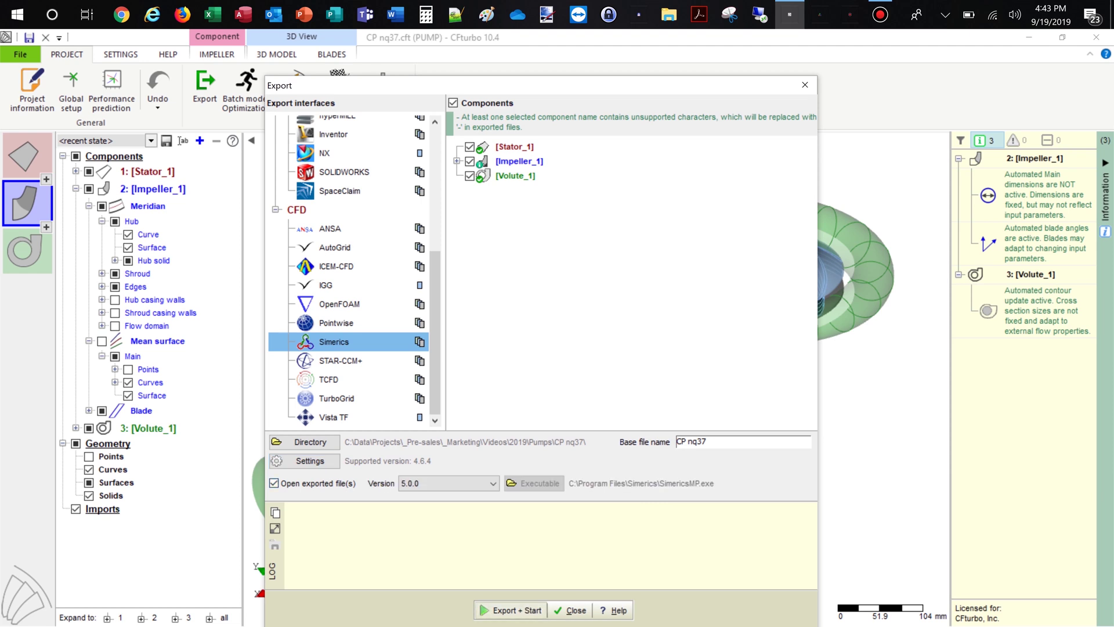
click(511, 610)
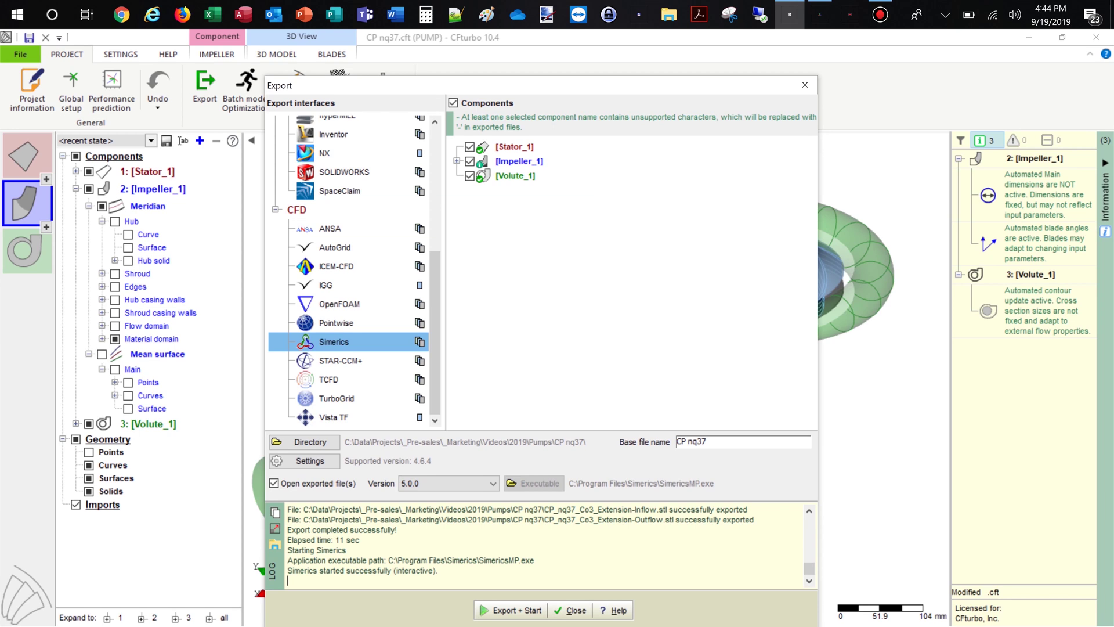
key(alt+Tab)
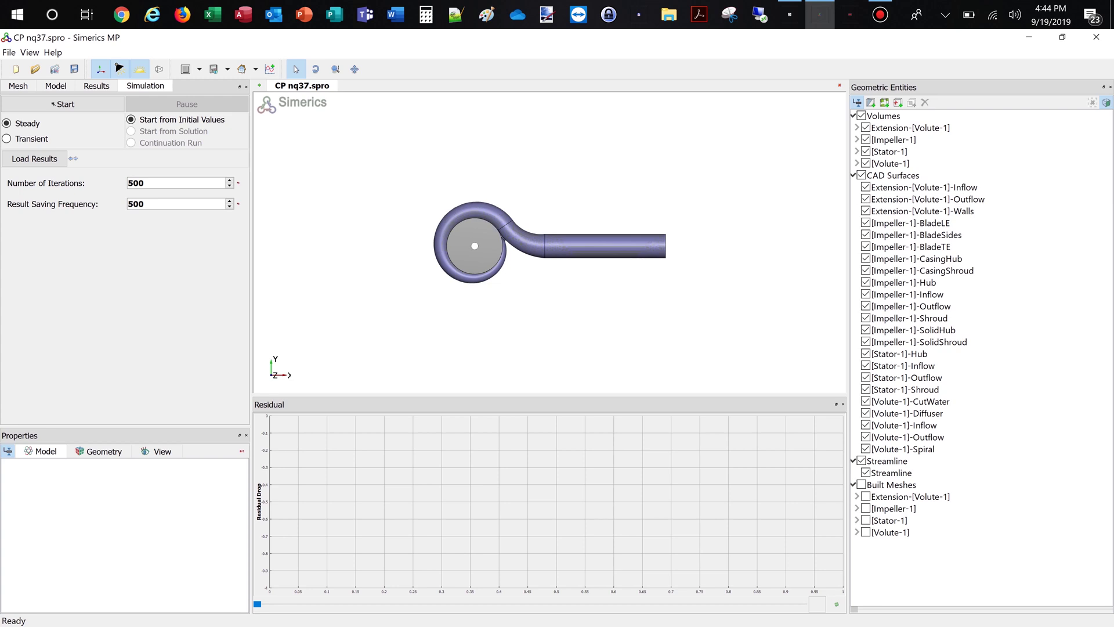
Step: Disable the Cavitation module and start the steady simulation, saving the project
middle_drag(550, 244, 678, 189)
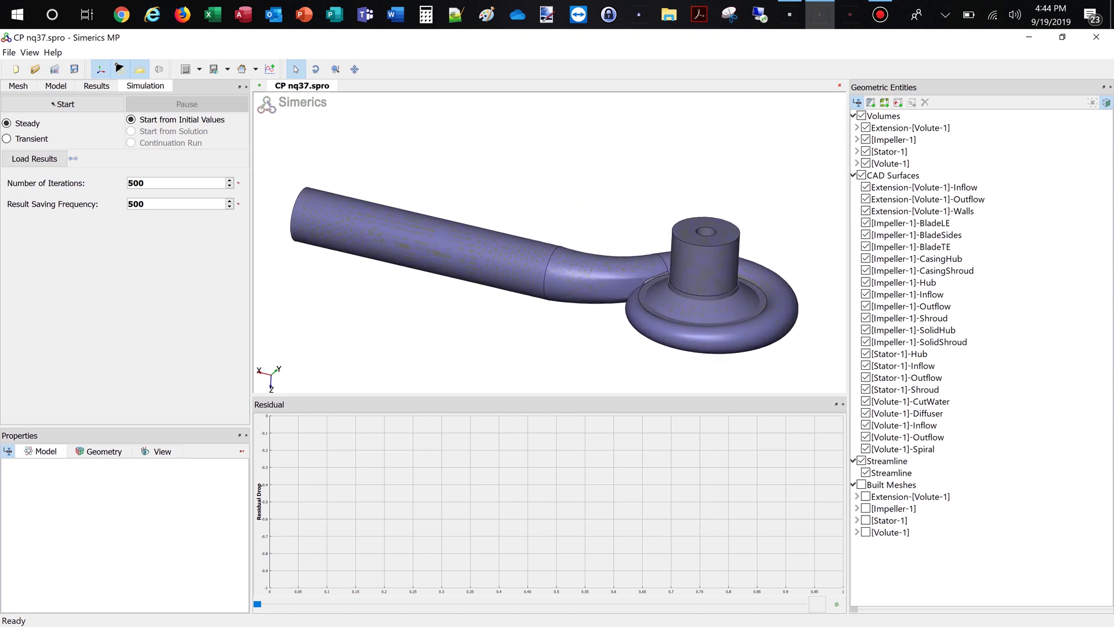
click(56, 85)
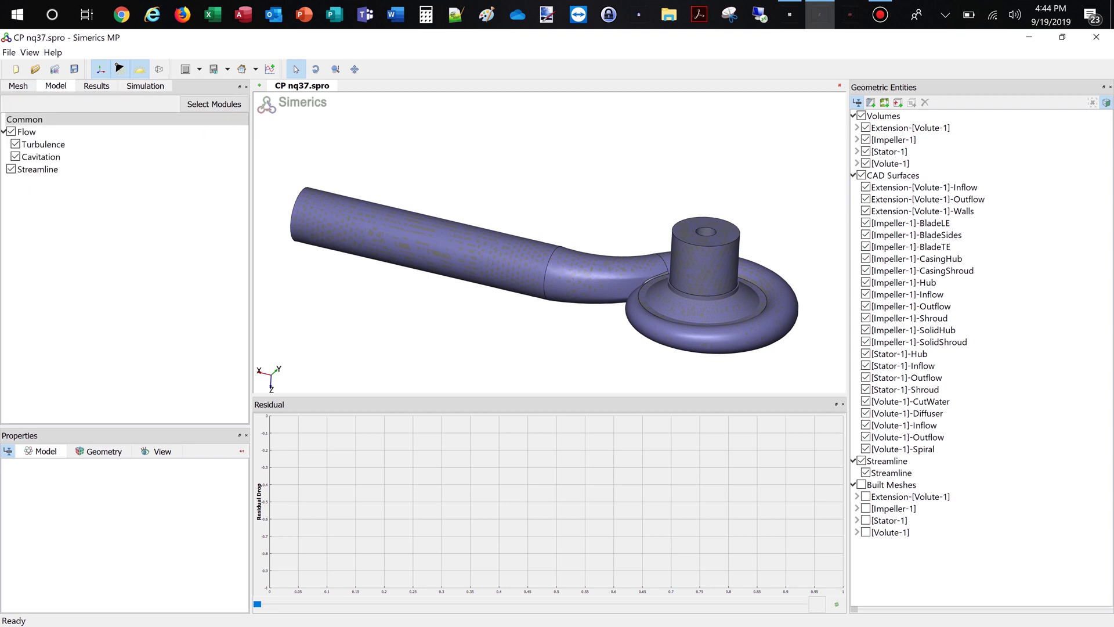
click(15, 157)
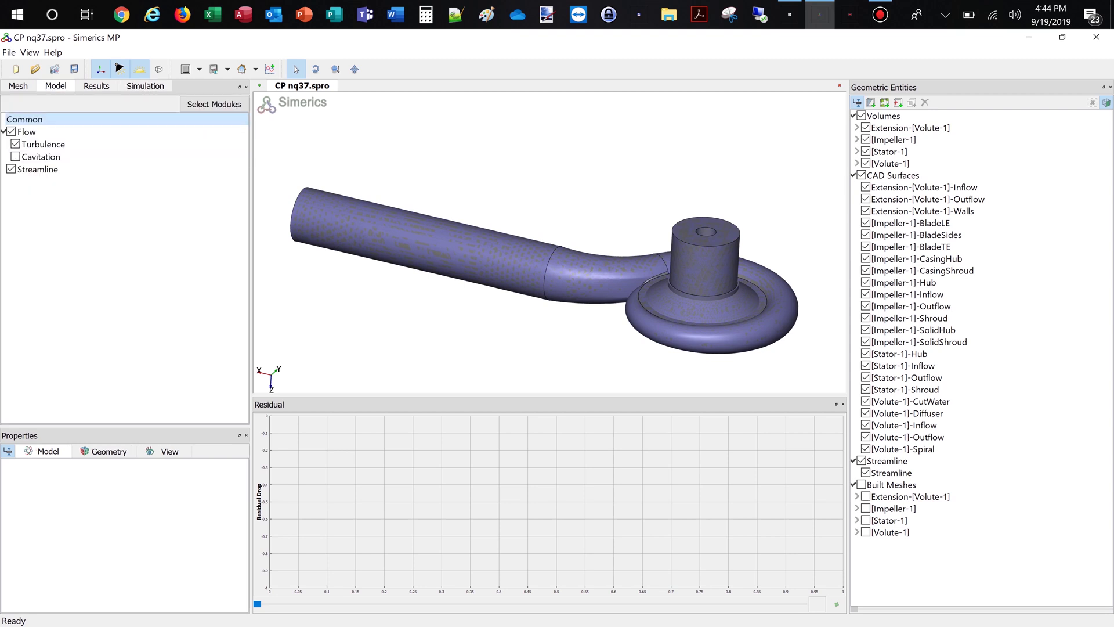
click(145, 86)
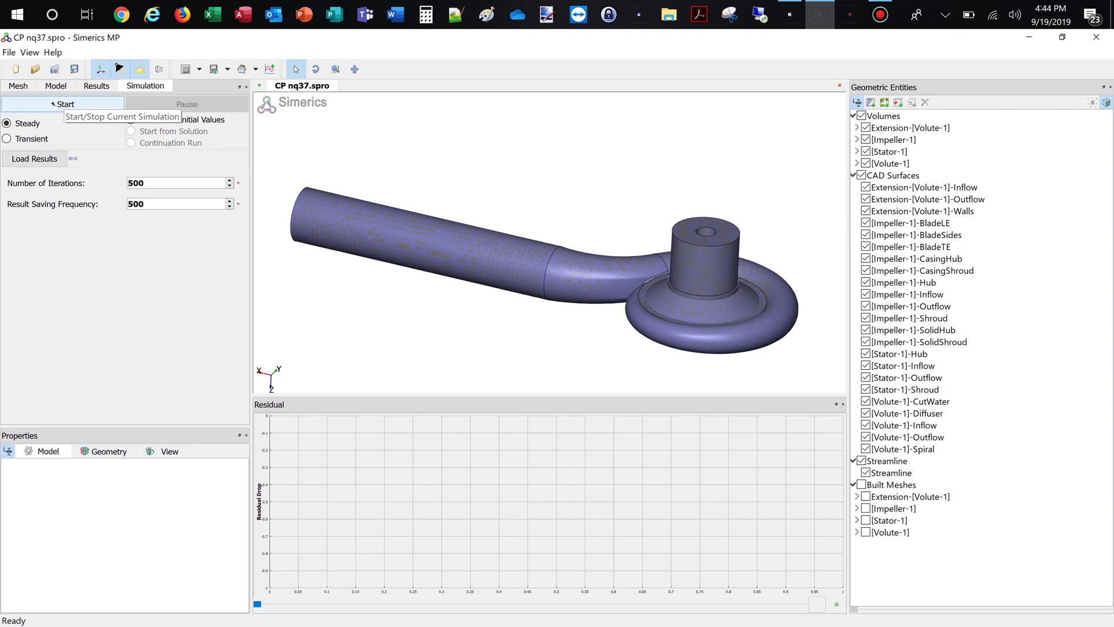
click(53, 104)
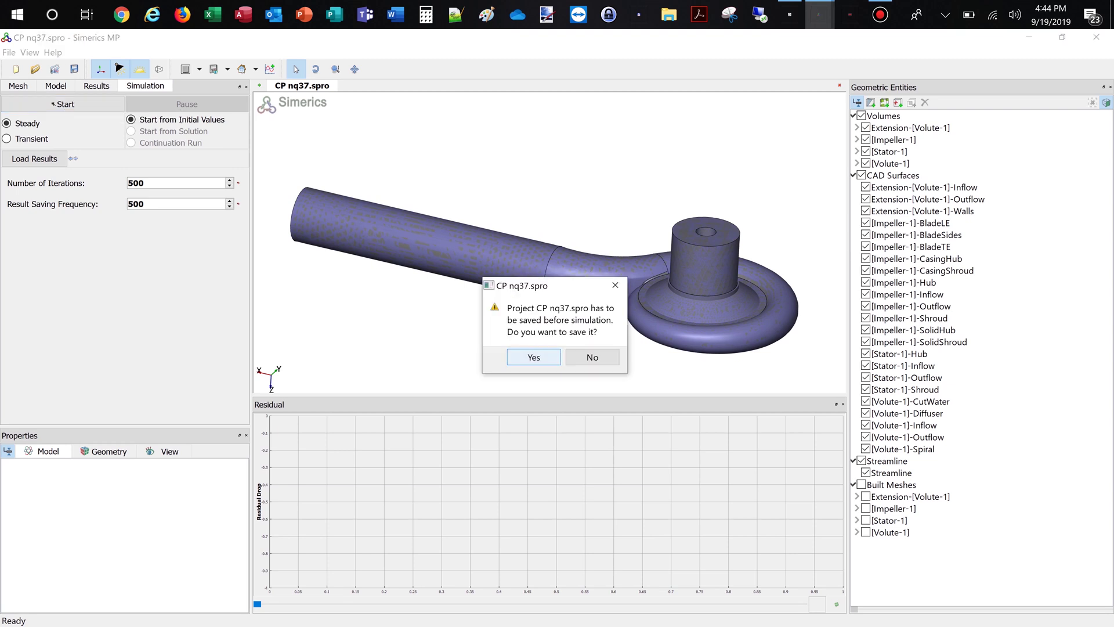
click(533, 357)
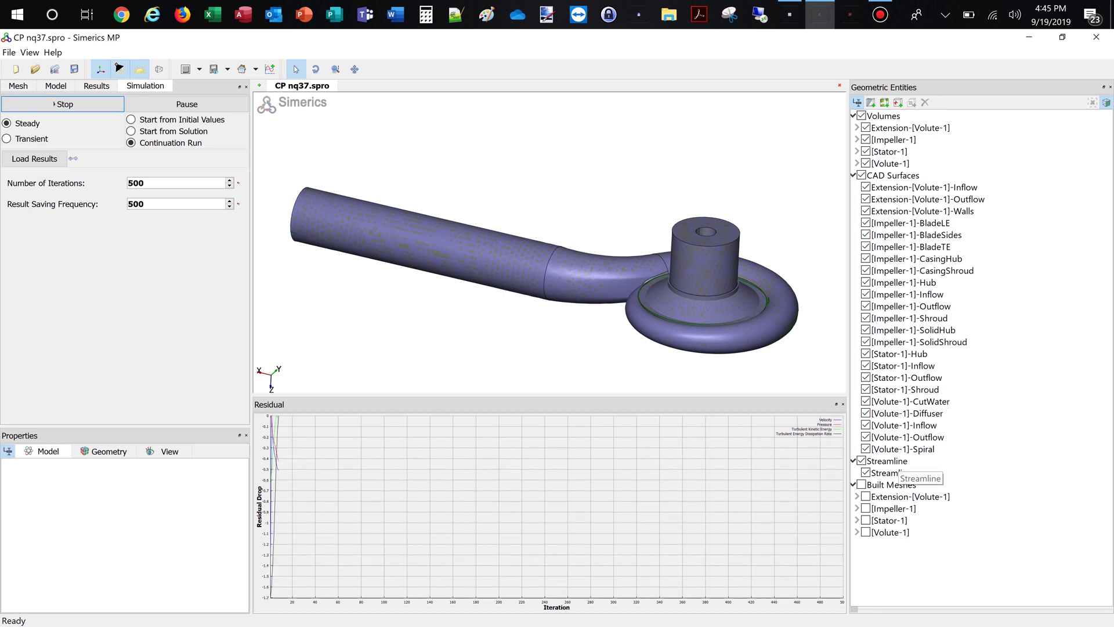
Step: Set the streamline's animation time size to 0.0005
click(887, 461)
click(128, 476)
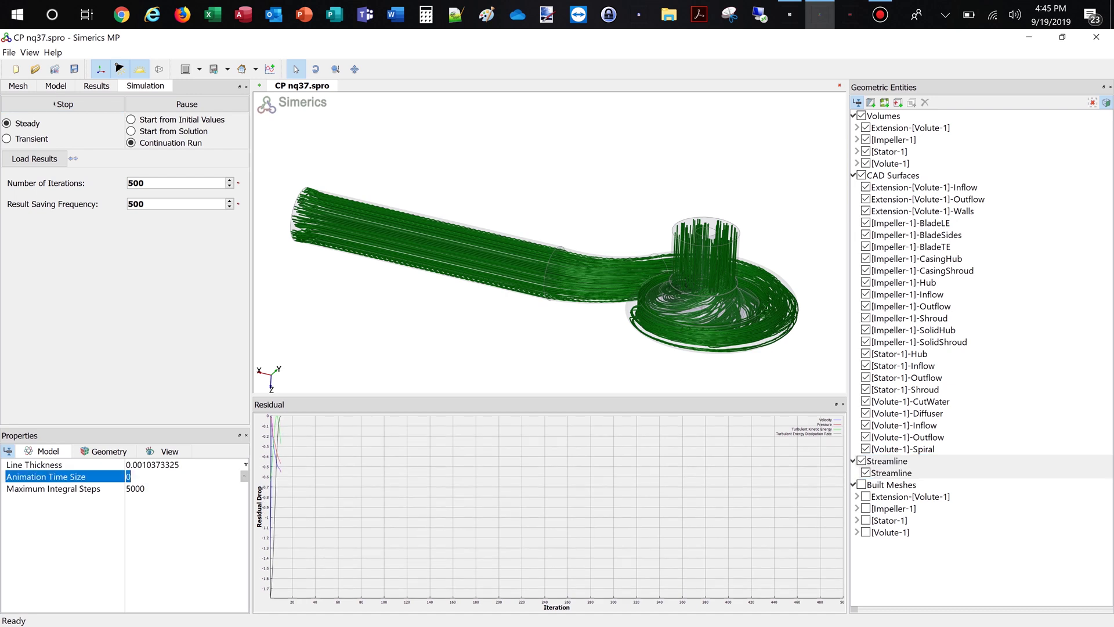
text(0)
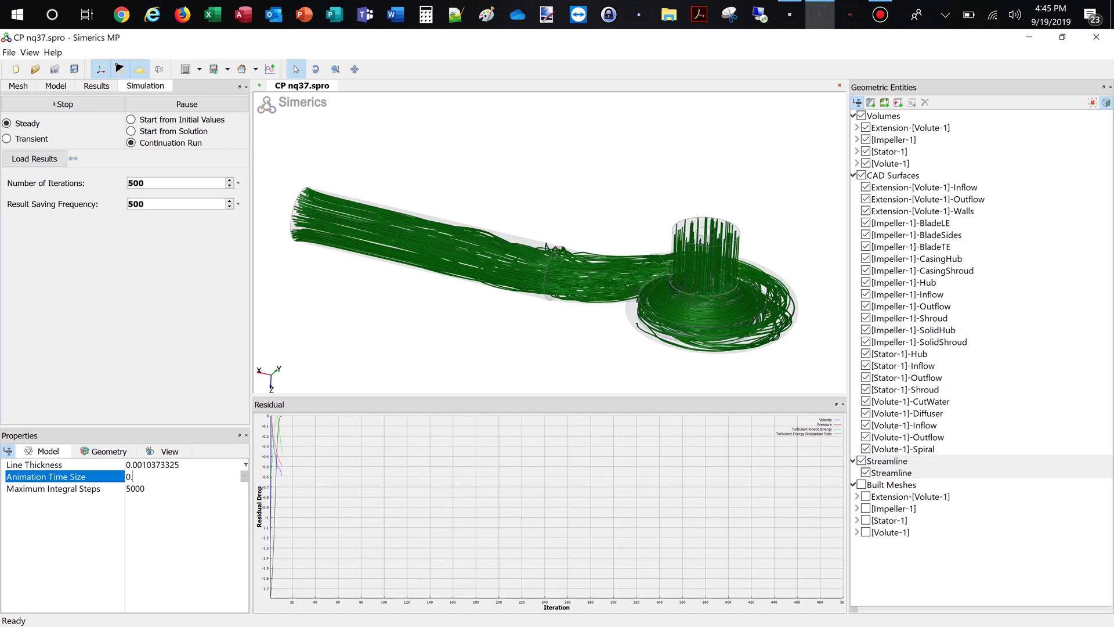
text(.0005)
key(Return)
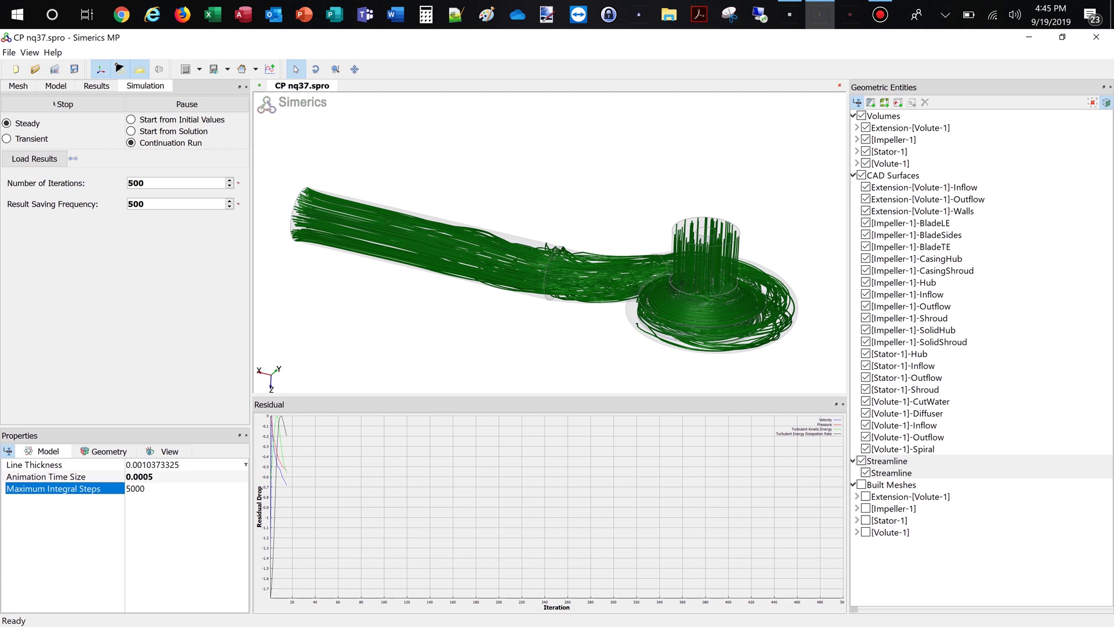
Step: Colour the streamlines by the flow variable Pressure and collapse the list of CAD surfaces
click(96, 85)
click(140, 101)
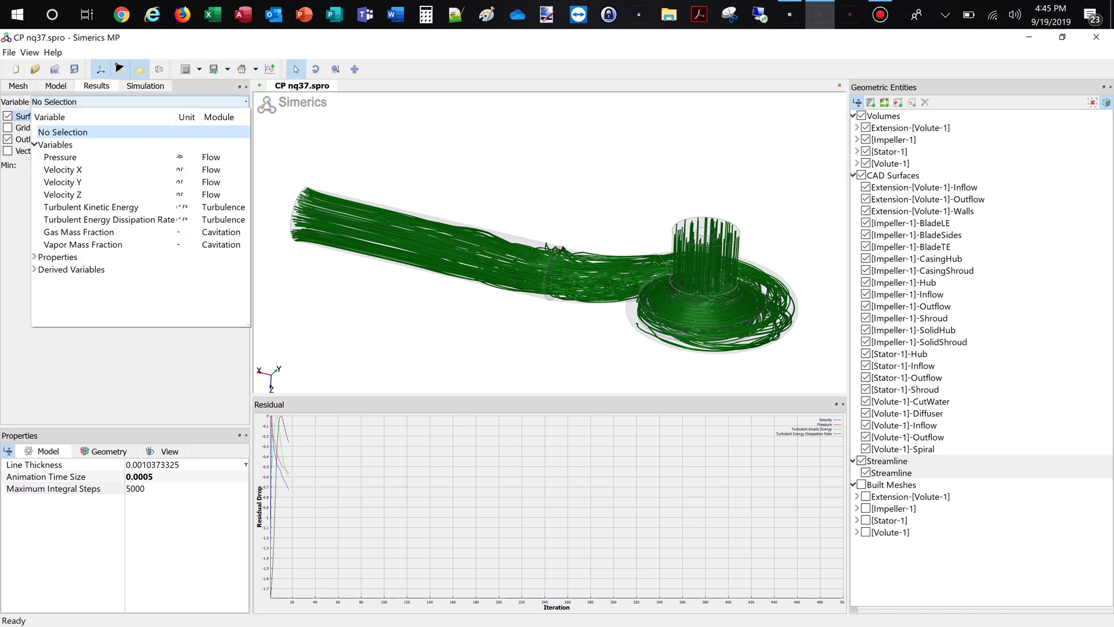
click(135, 156)
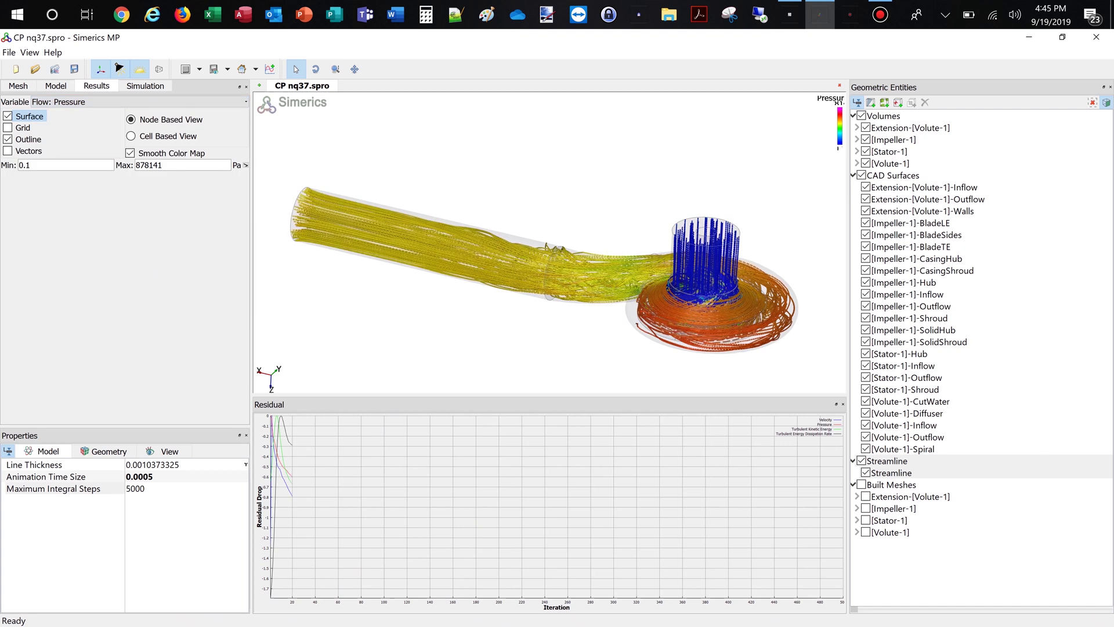
click(853, 175)
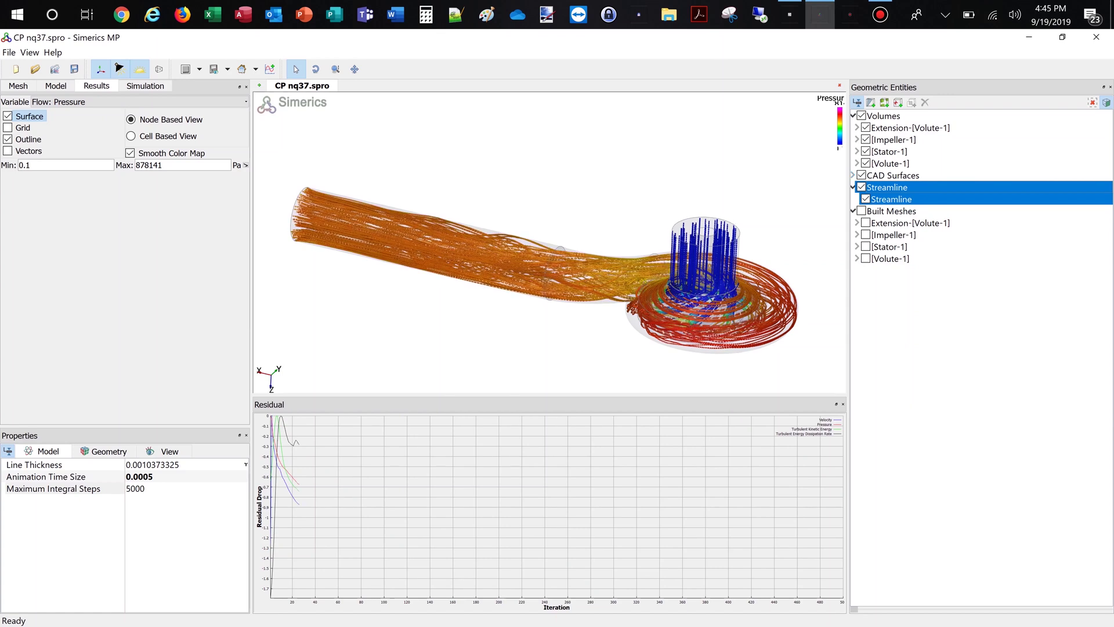
Step: Create a plot showing the common results head (m) and head, imp1, and add another plot
click(41, 85)
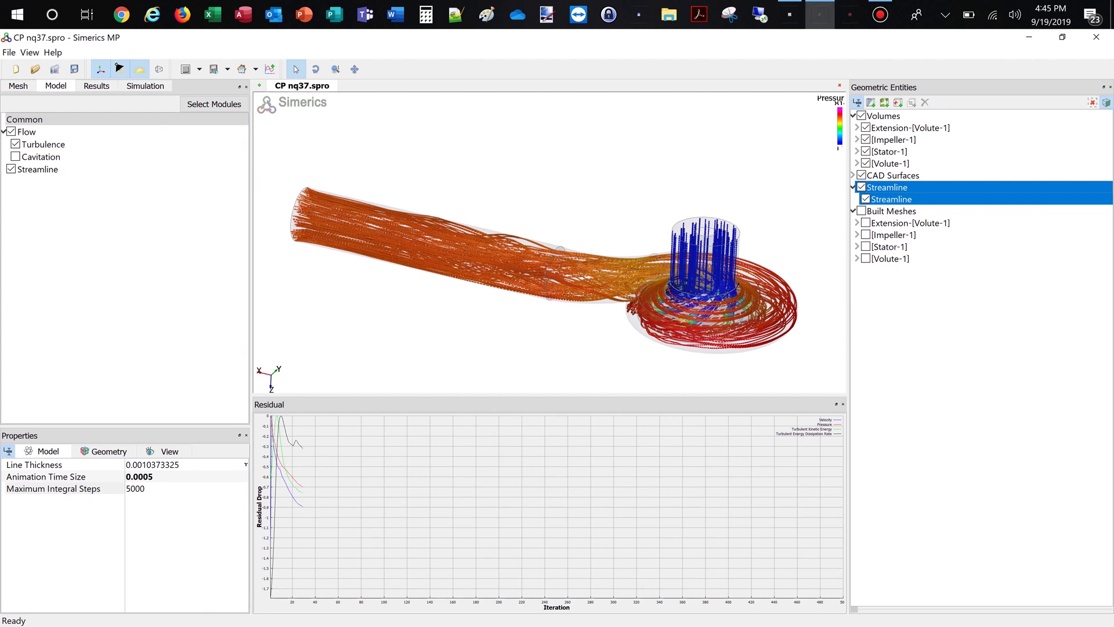
click(24, 119)
click(269, 69)
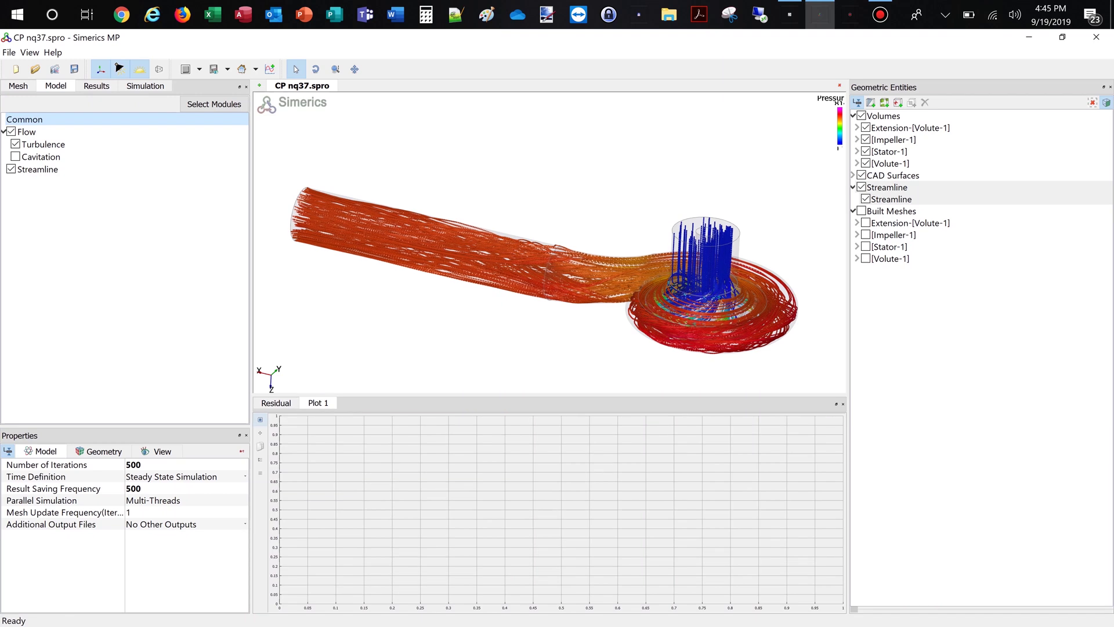
click(260, 419)
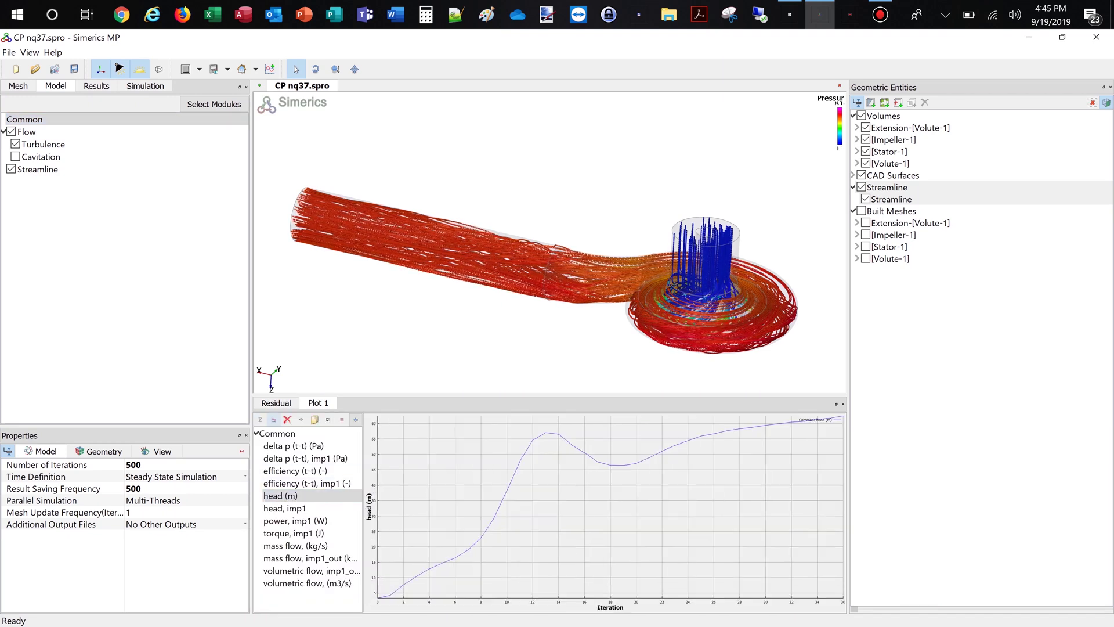
click(280, 495)
click(285, 508)
click(273, 420)
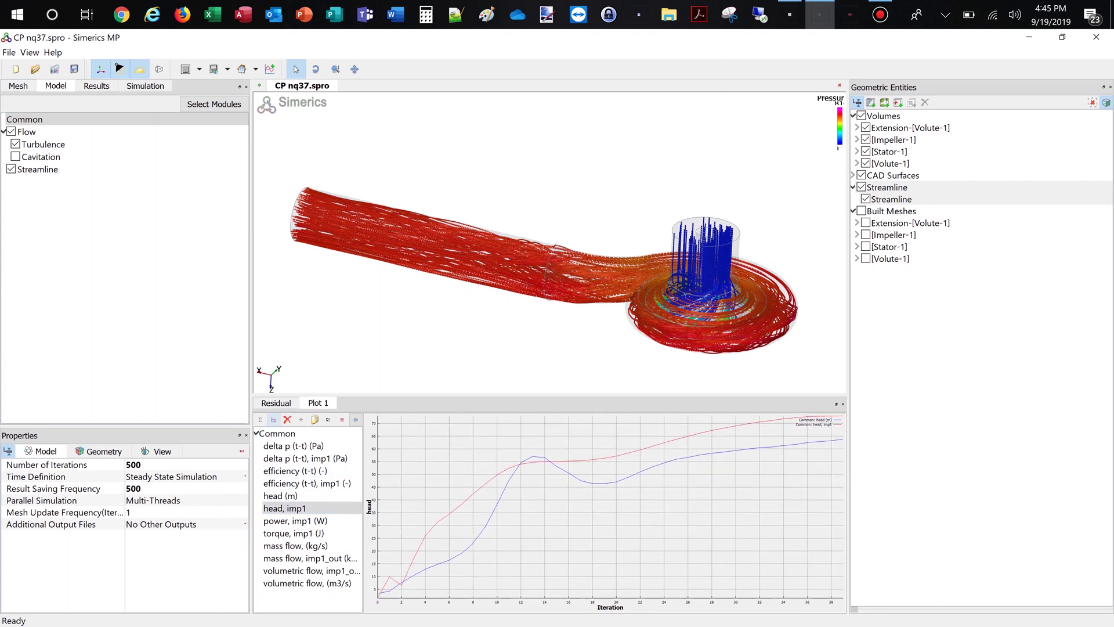
click(270, 69)
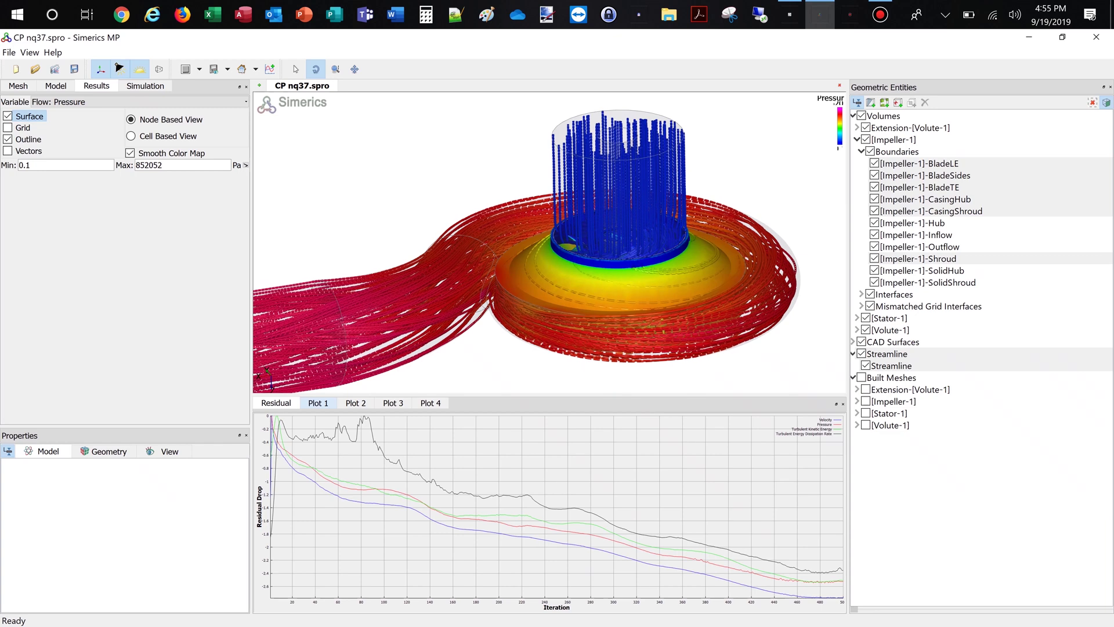
Step: Examine the head, efficiency, impeller power and impeller torque plots zoomed in on their final iterations
click(318, 403)
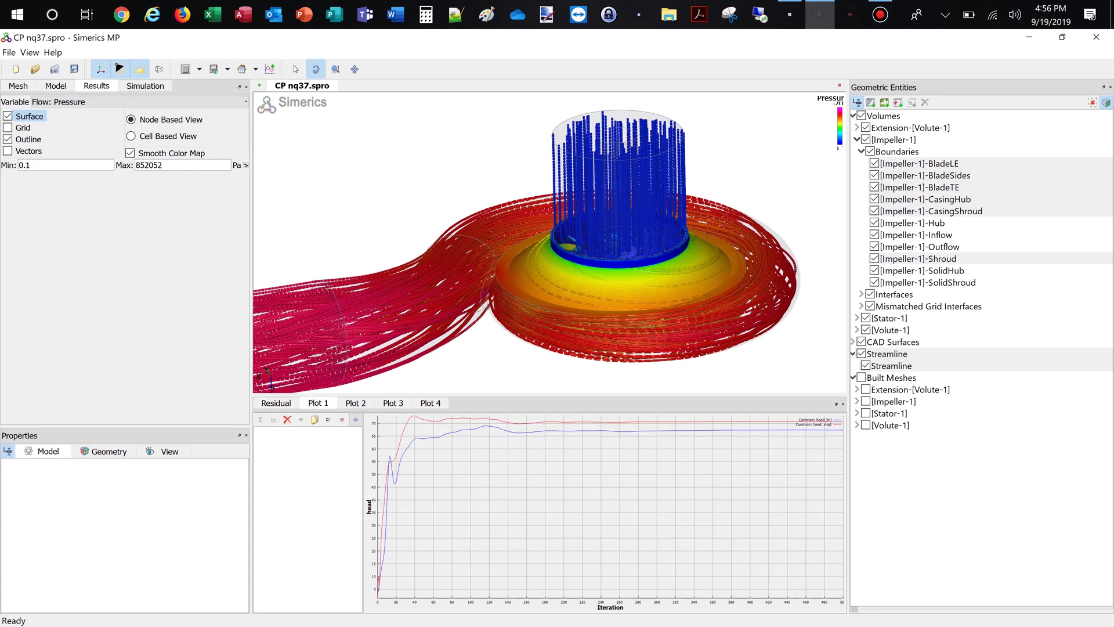
drag(796, 415, 843, 473)
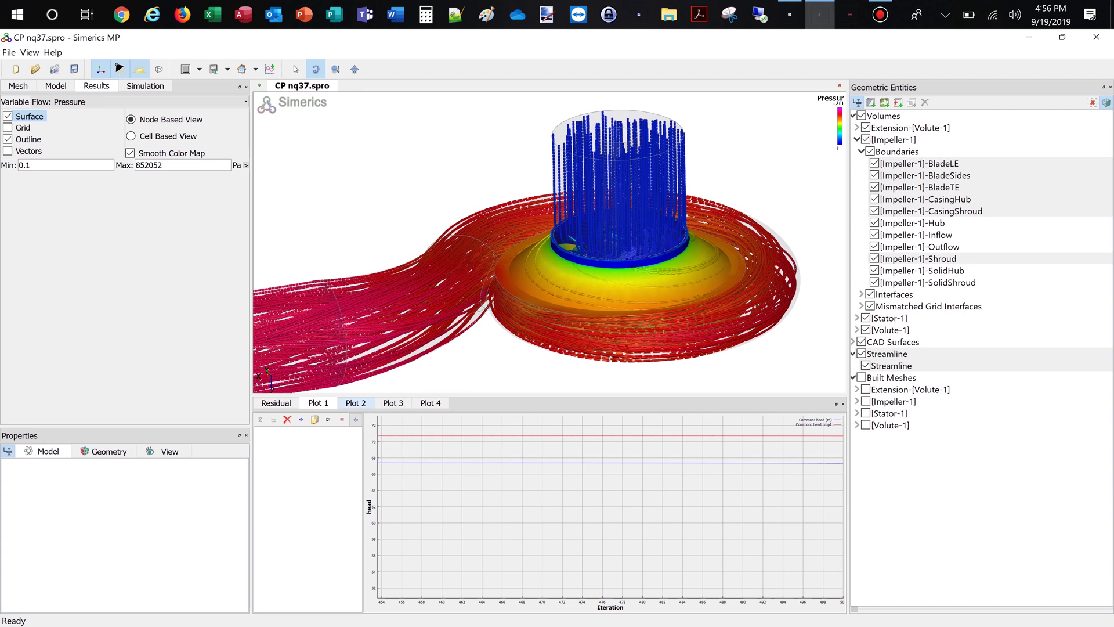
click(355, 403)
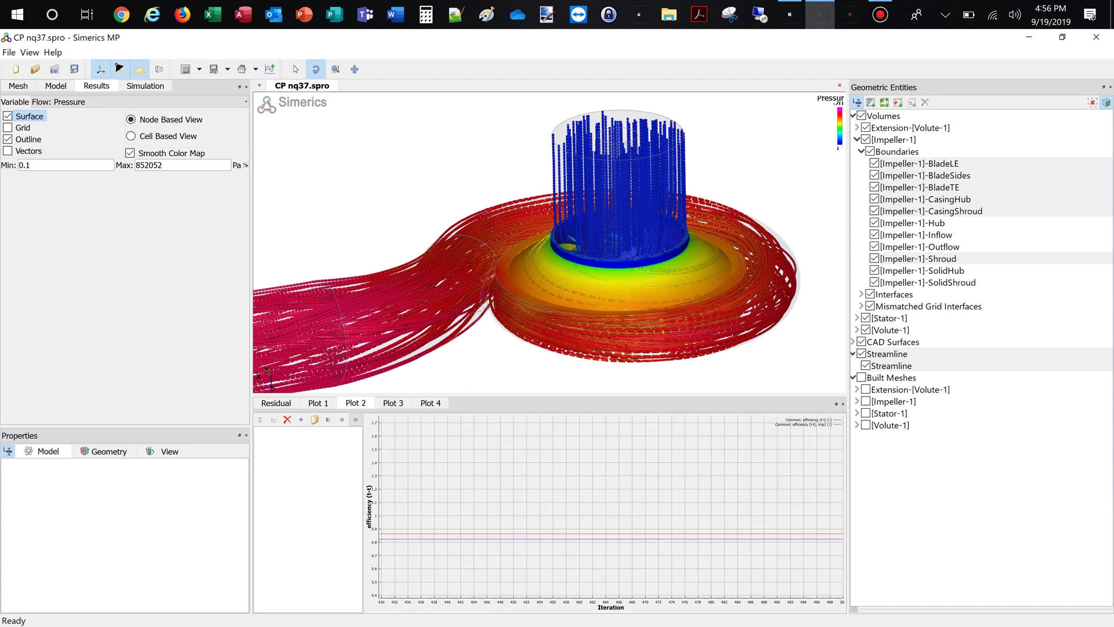
drag(618, 487, 845, 578)
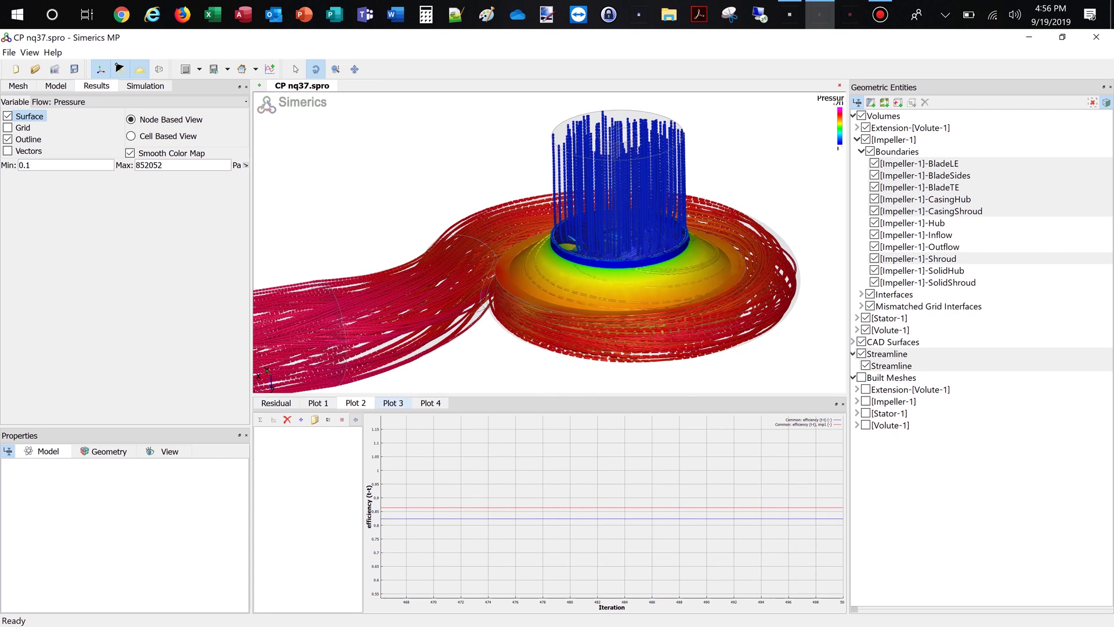
click(393, 403)
drag(652, 466, 845, 545)
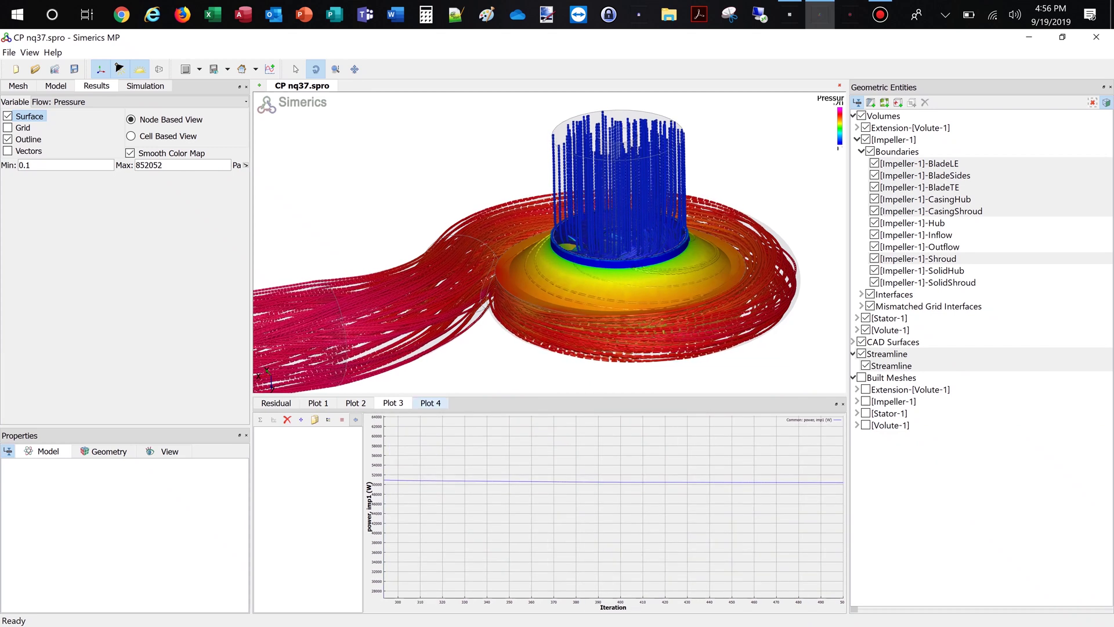
click(442, 400)
drag(628, 456, 846, 531)
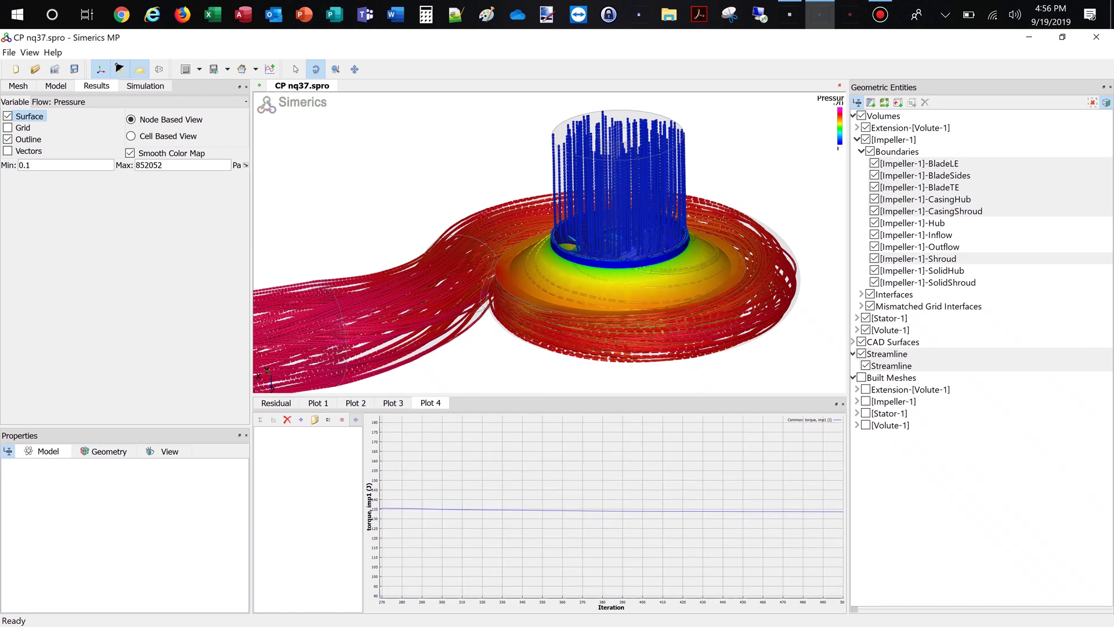